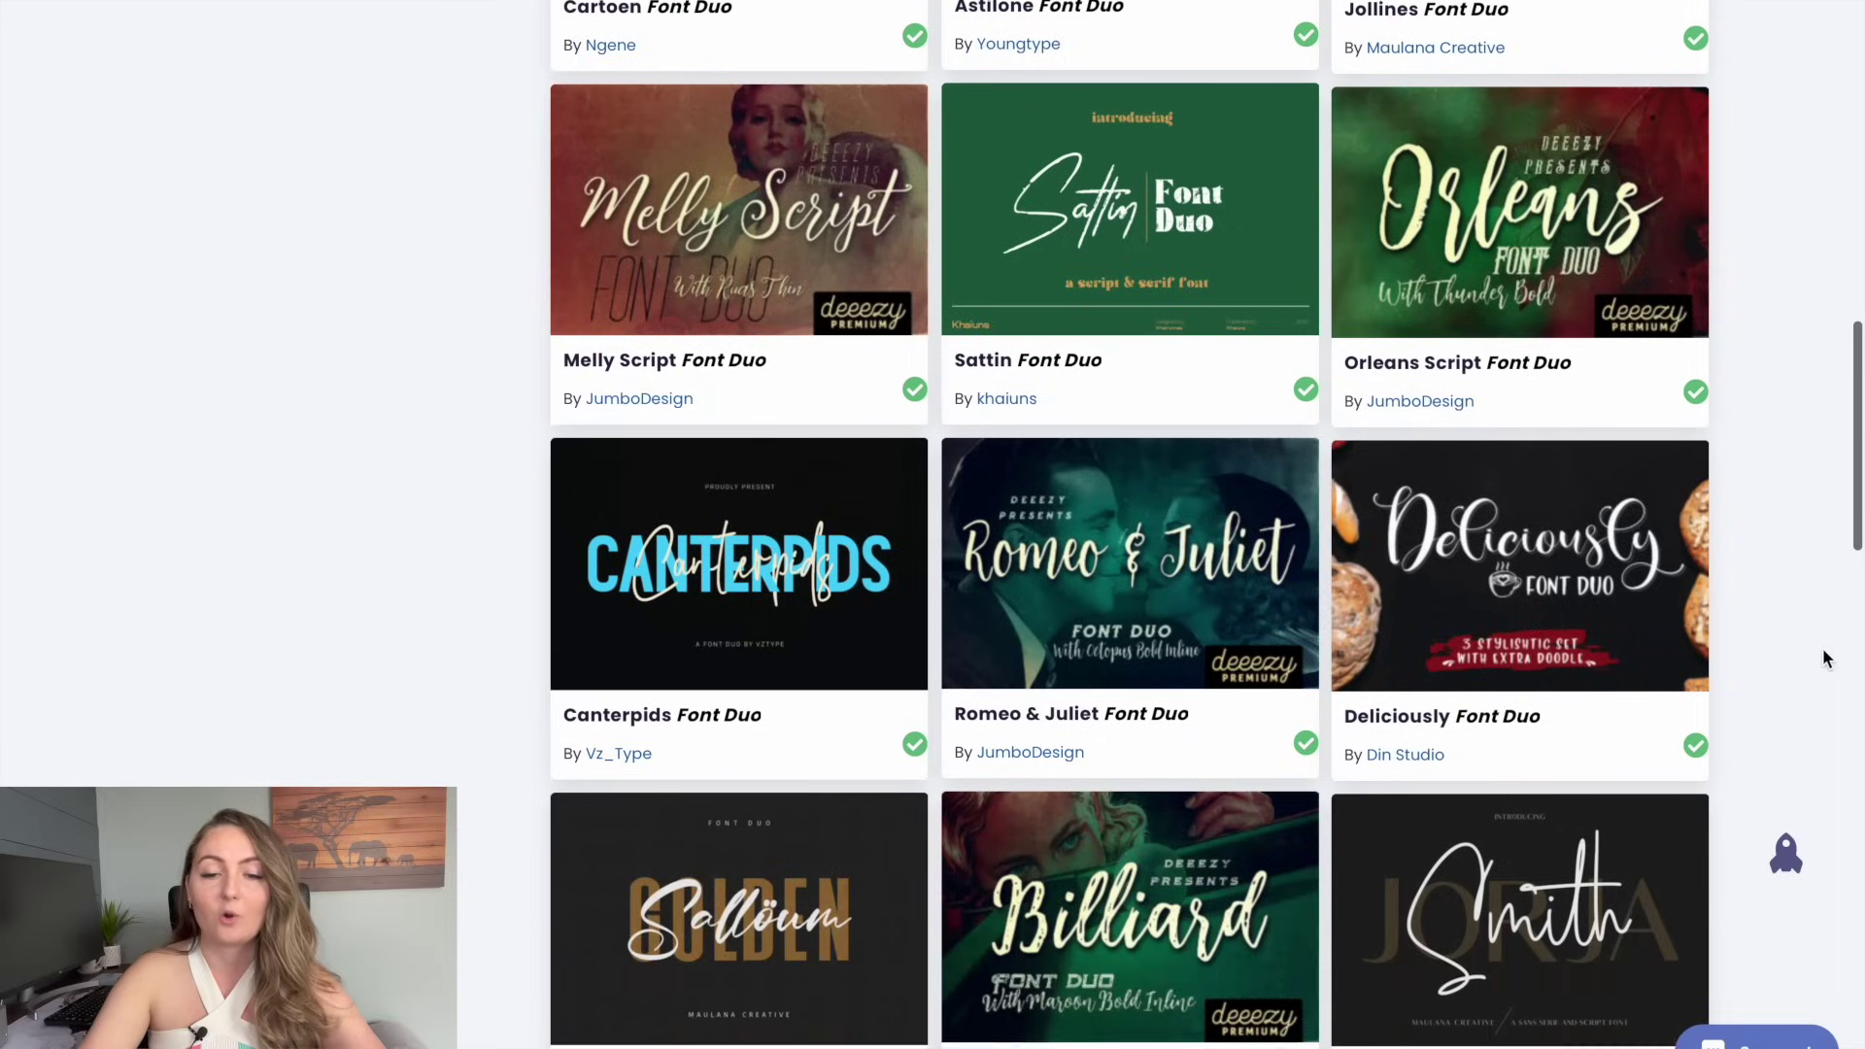
Browse the font duo listings and download the Pink Vibes Duo Font from Creative Fabrica
scroll(1824, 658, down, 8)
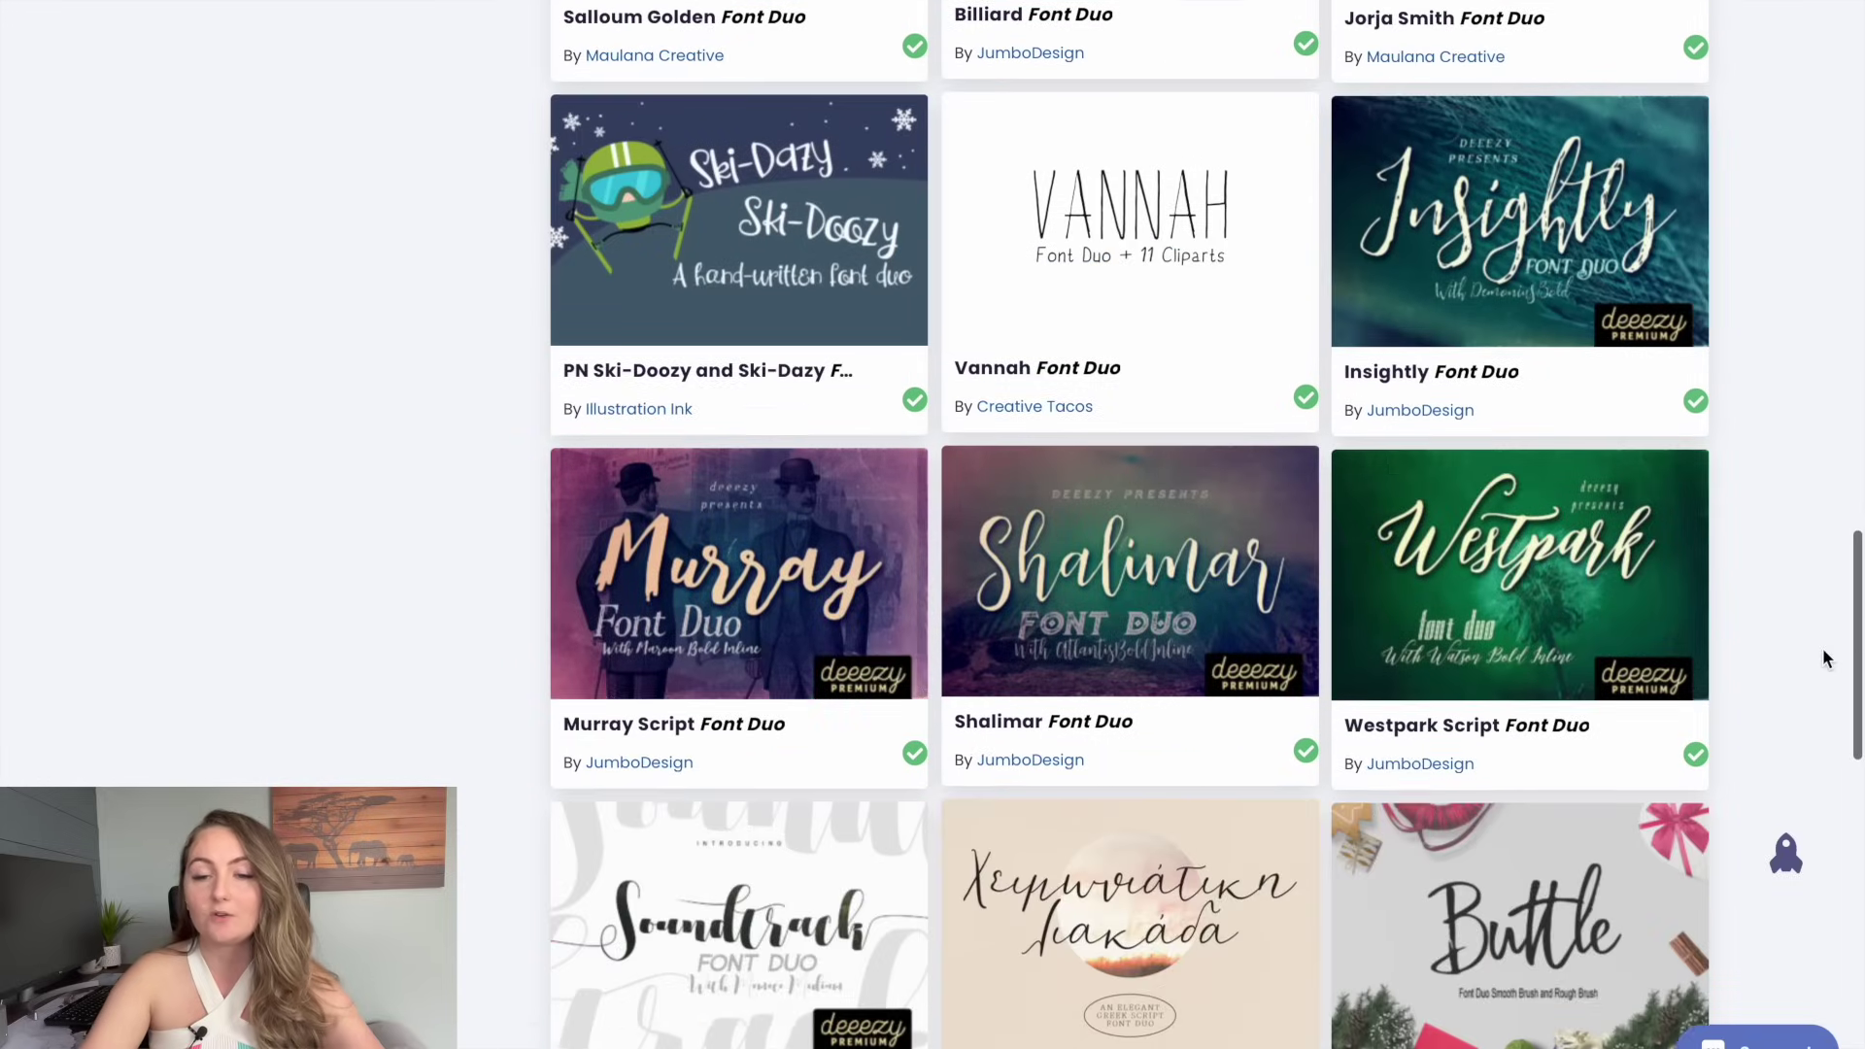
scroll(1824, 659, down, 6)
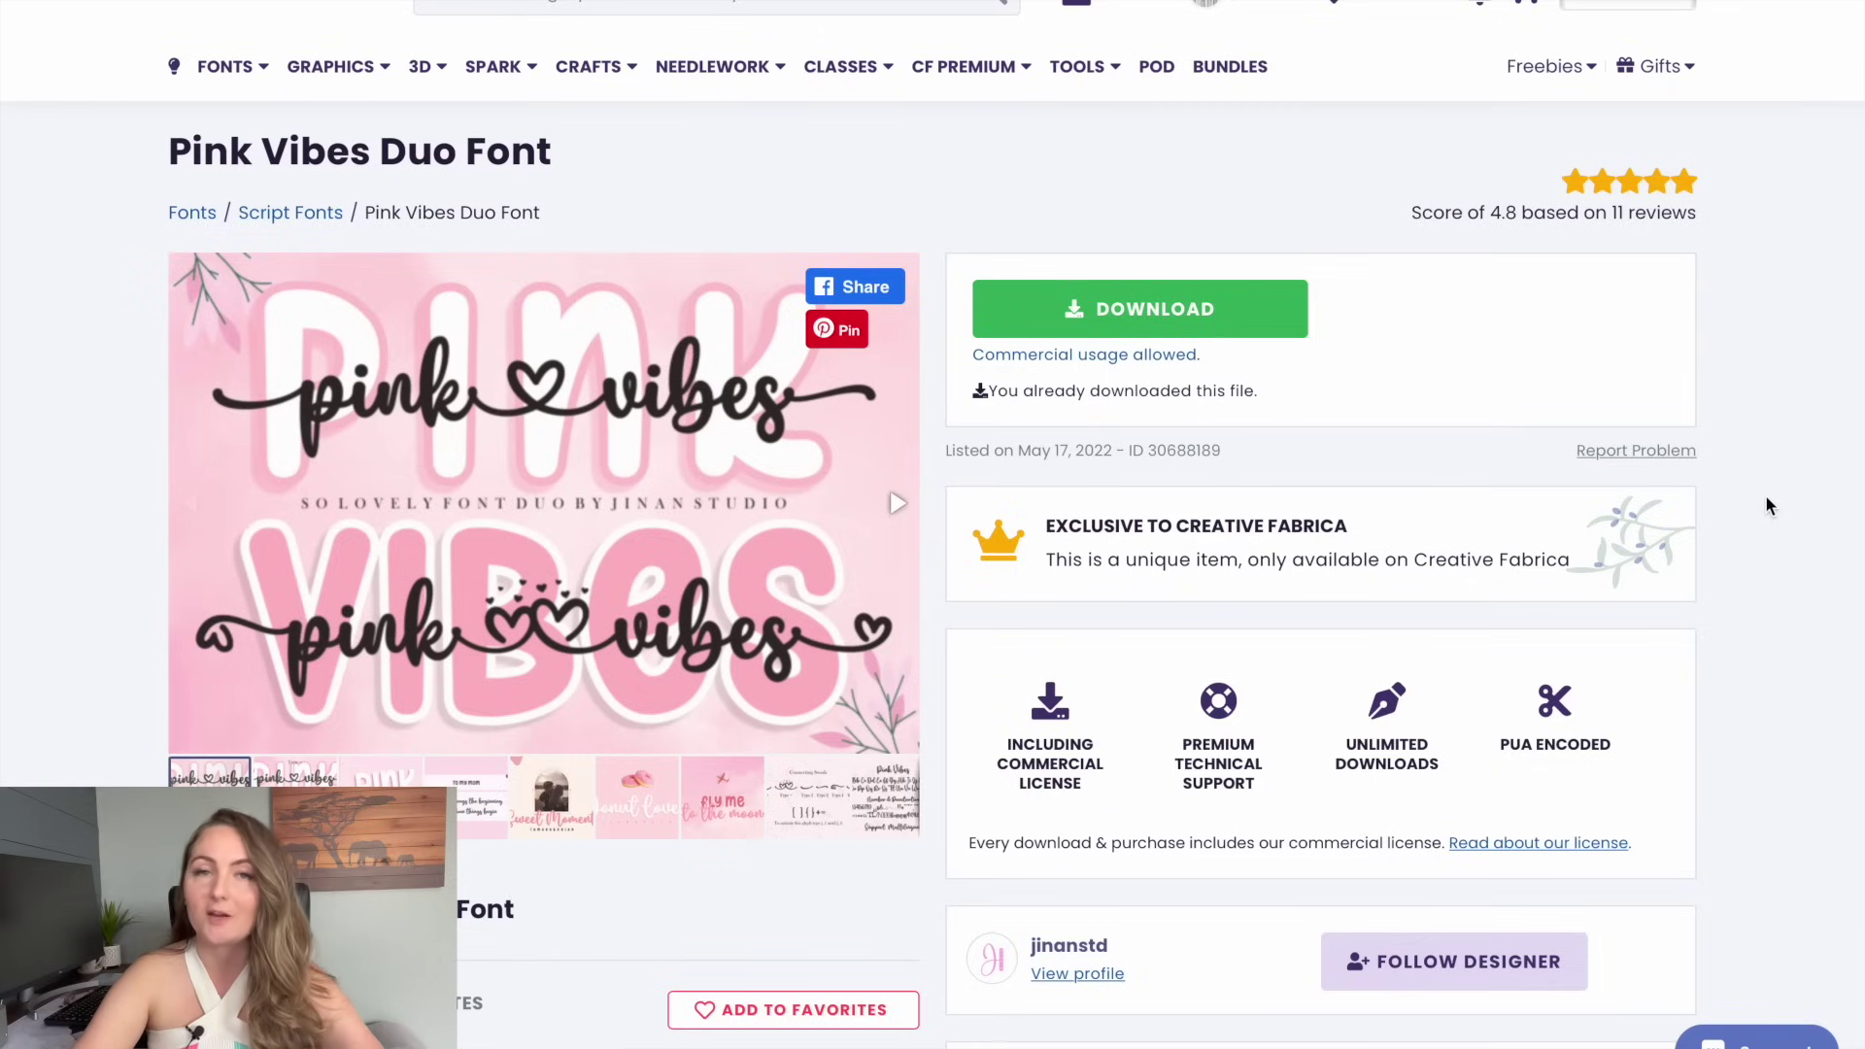
scroll(1764, 493, up, 2)
scroll(1373, 408, down, 1)
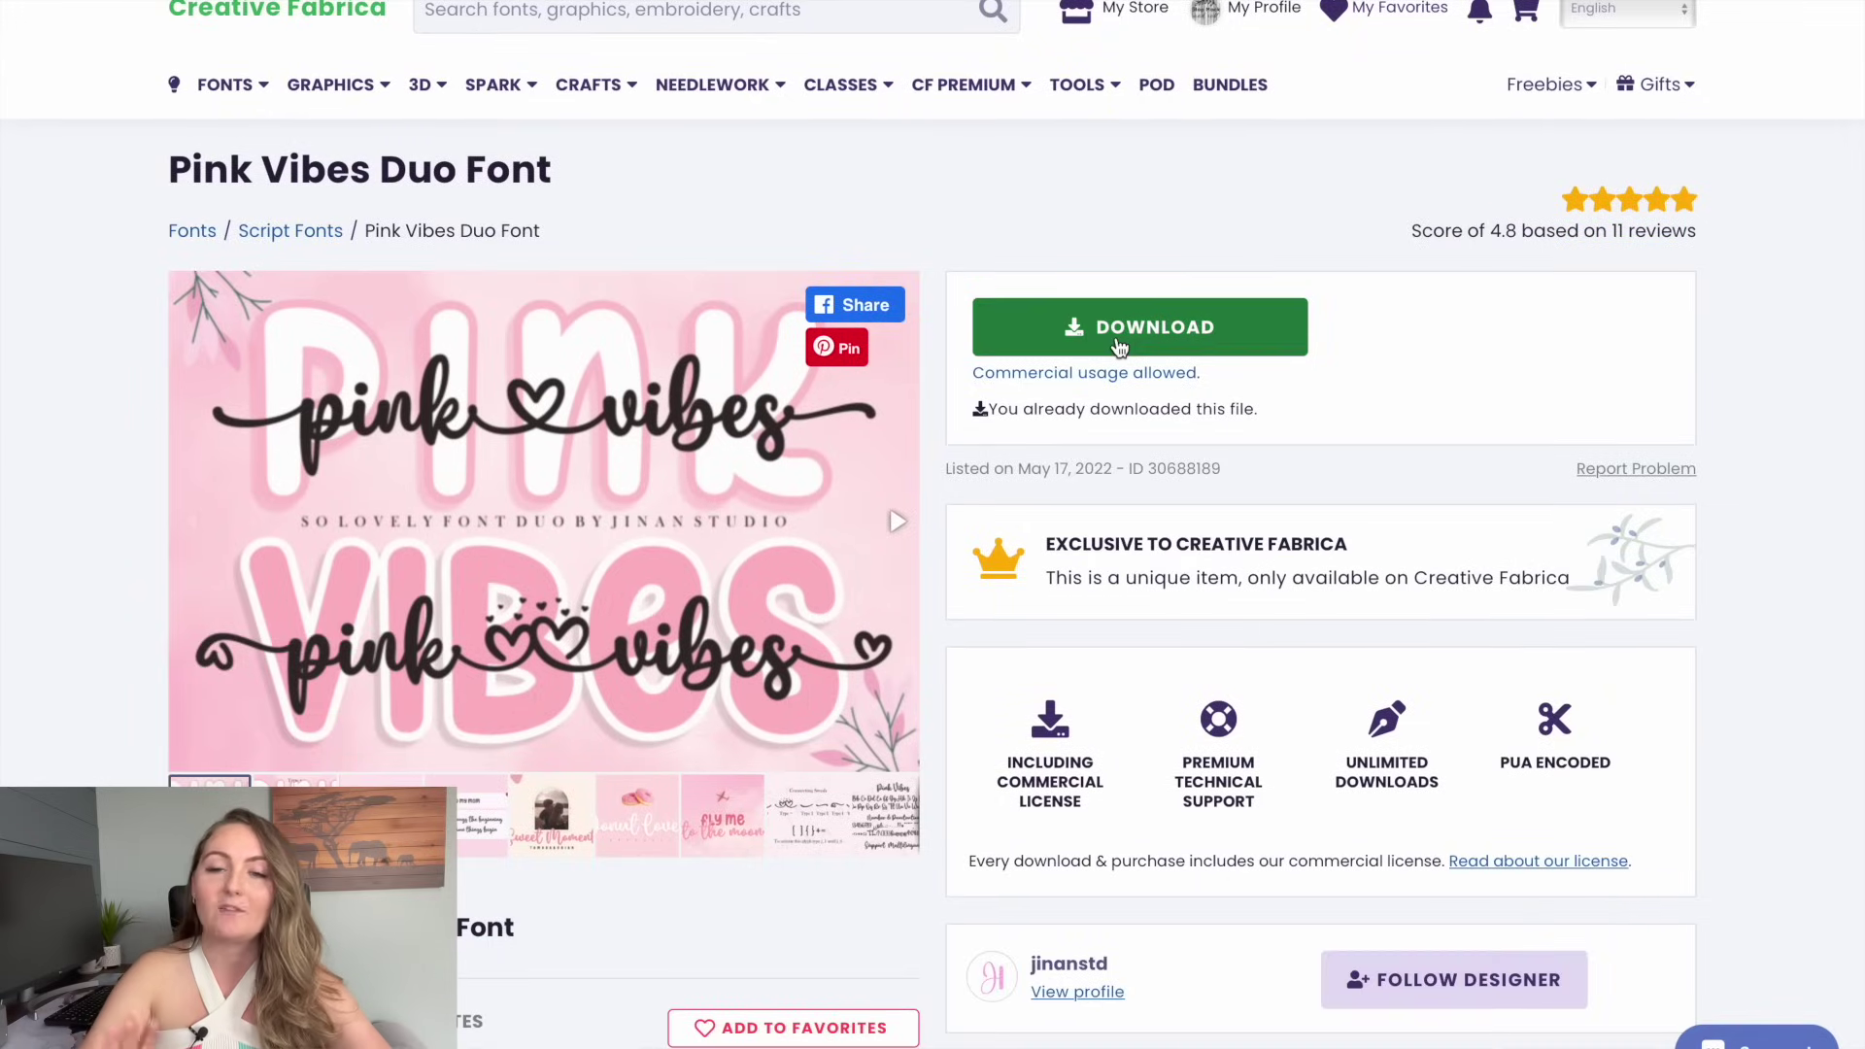
click(1163, 332)
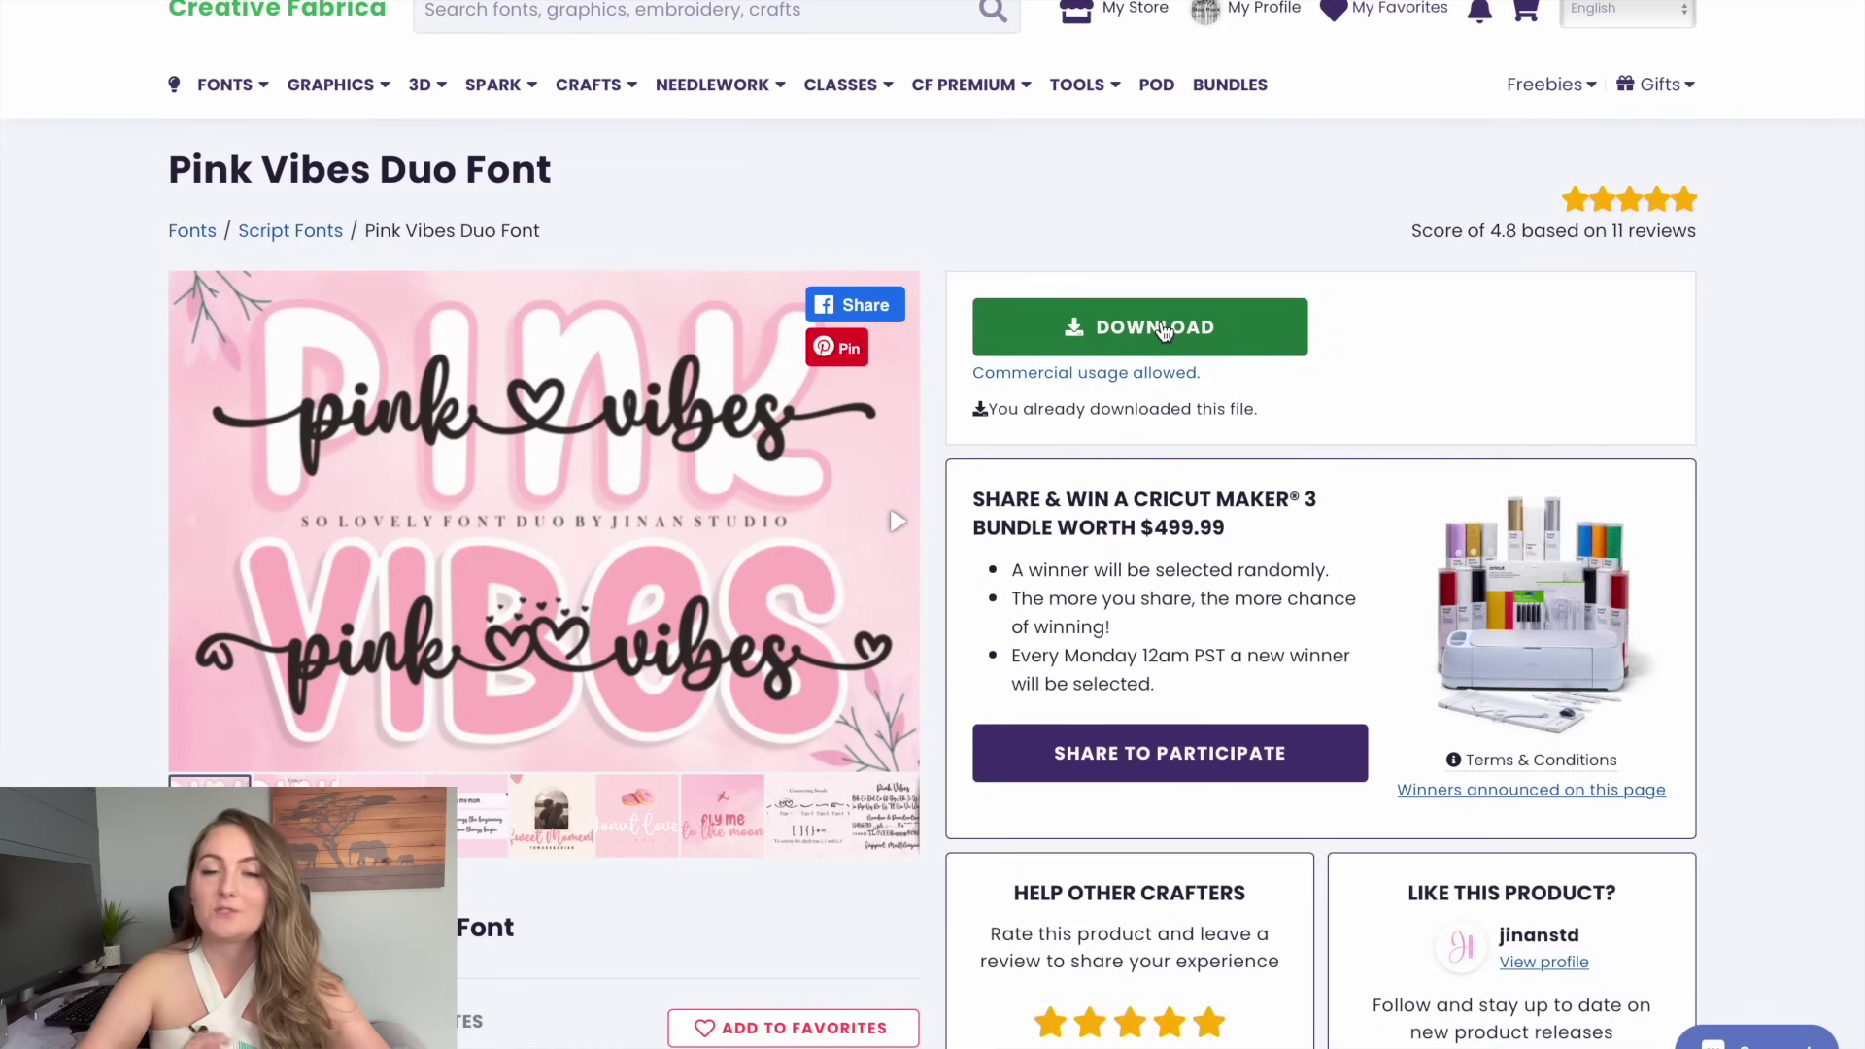
scroll(1590, 340, up, 2)
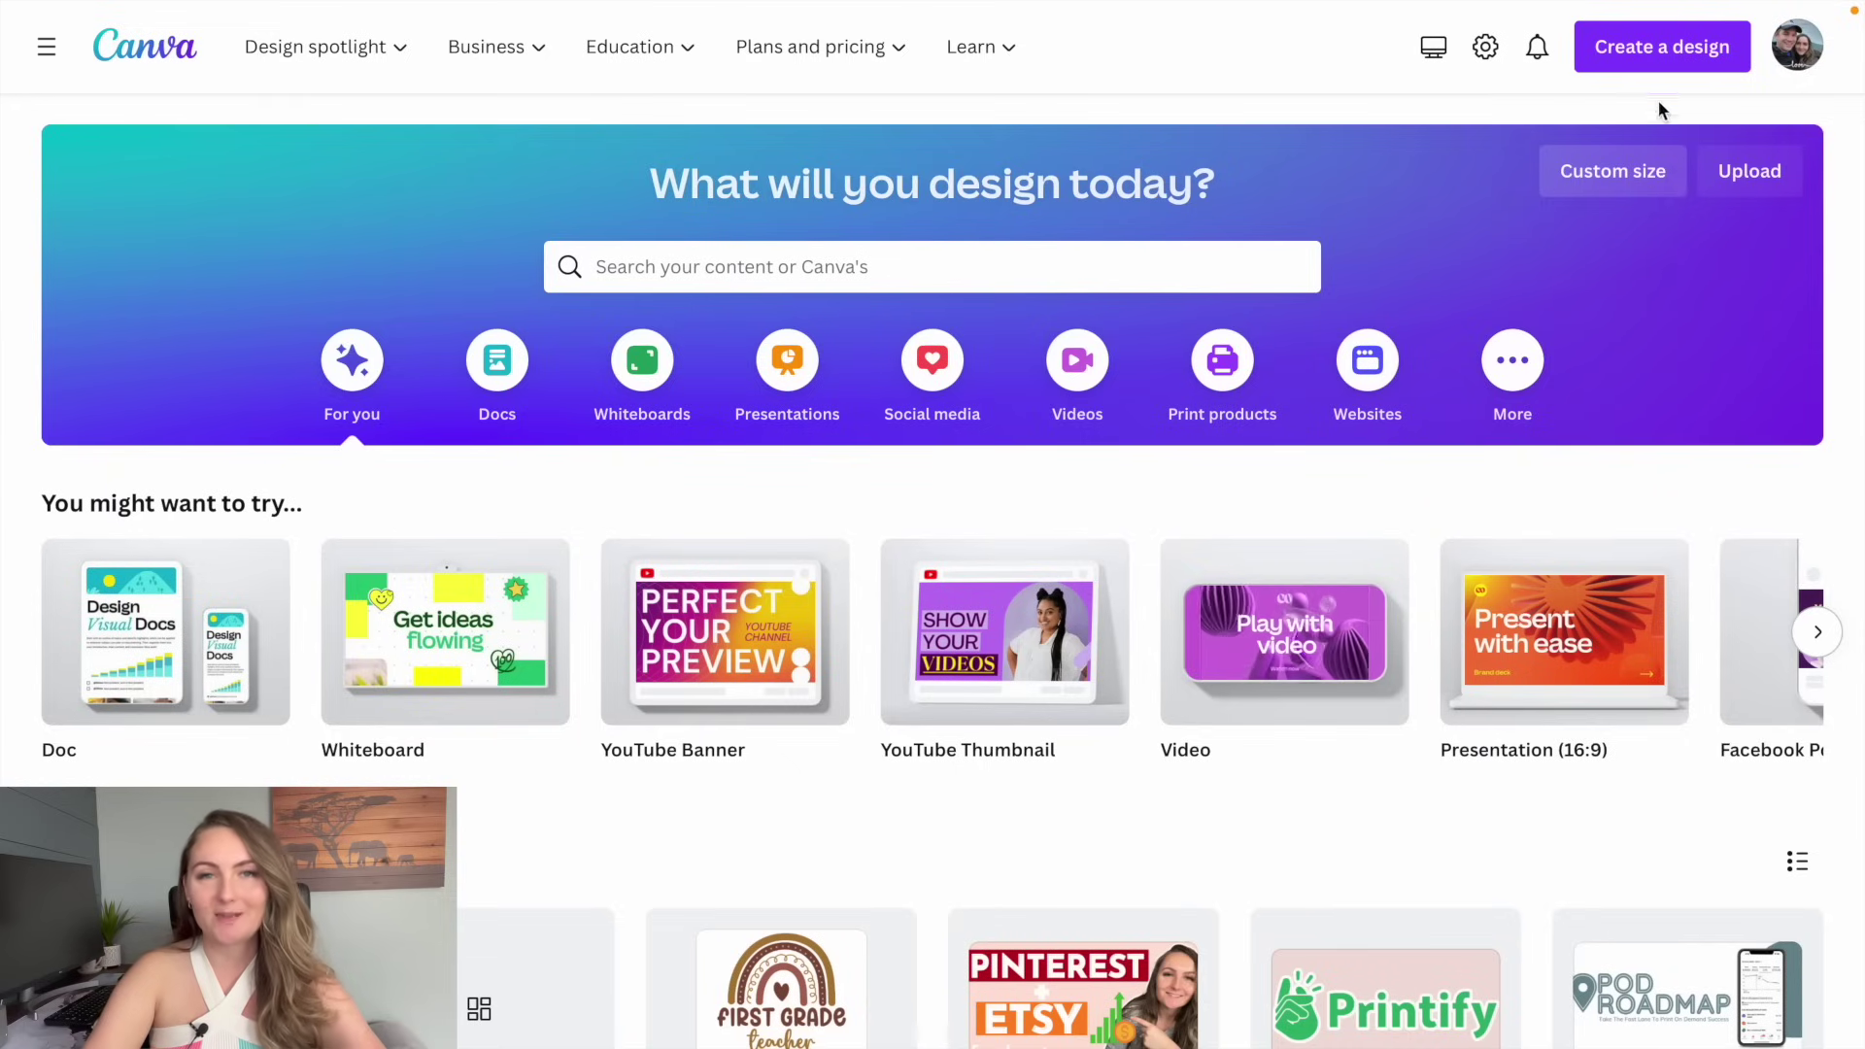
Switch to Canva and create a new custom-size design of 4500 × 5400 px
click(1685, 58)
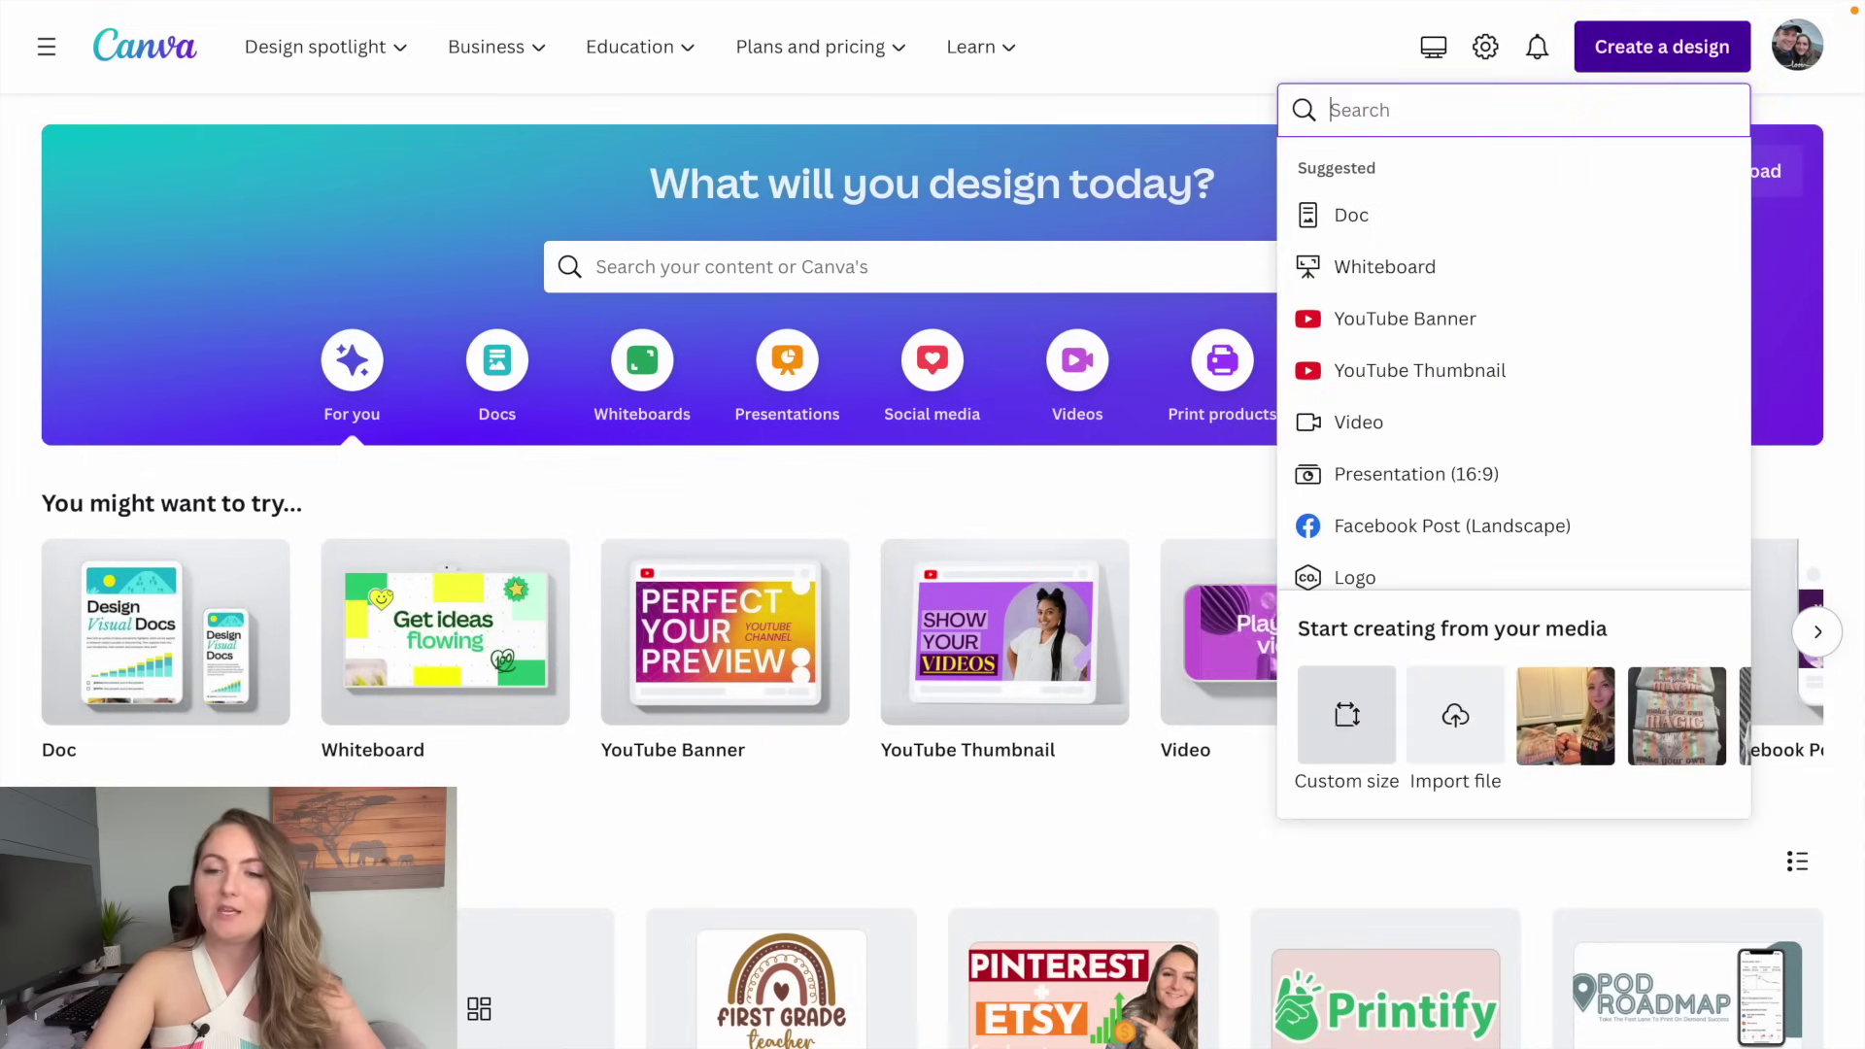
click(1345, 723)
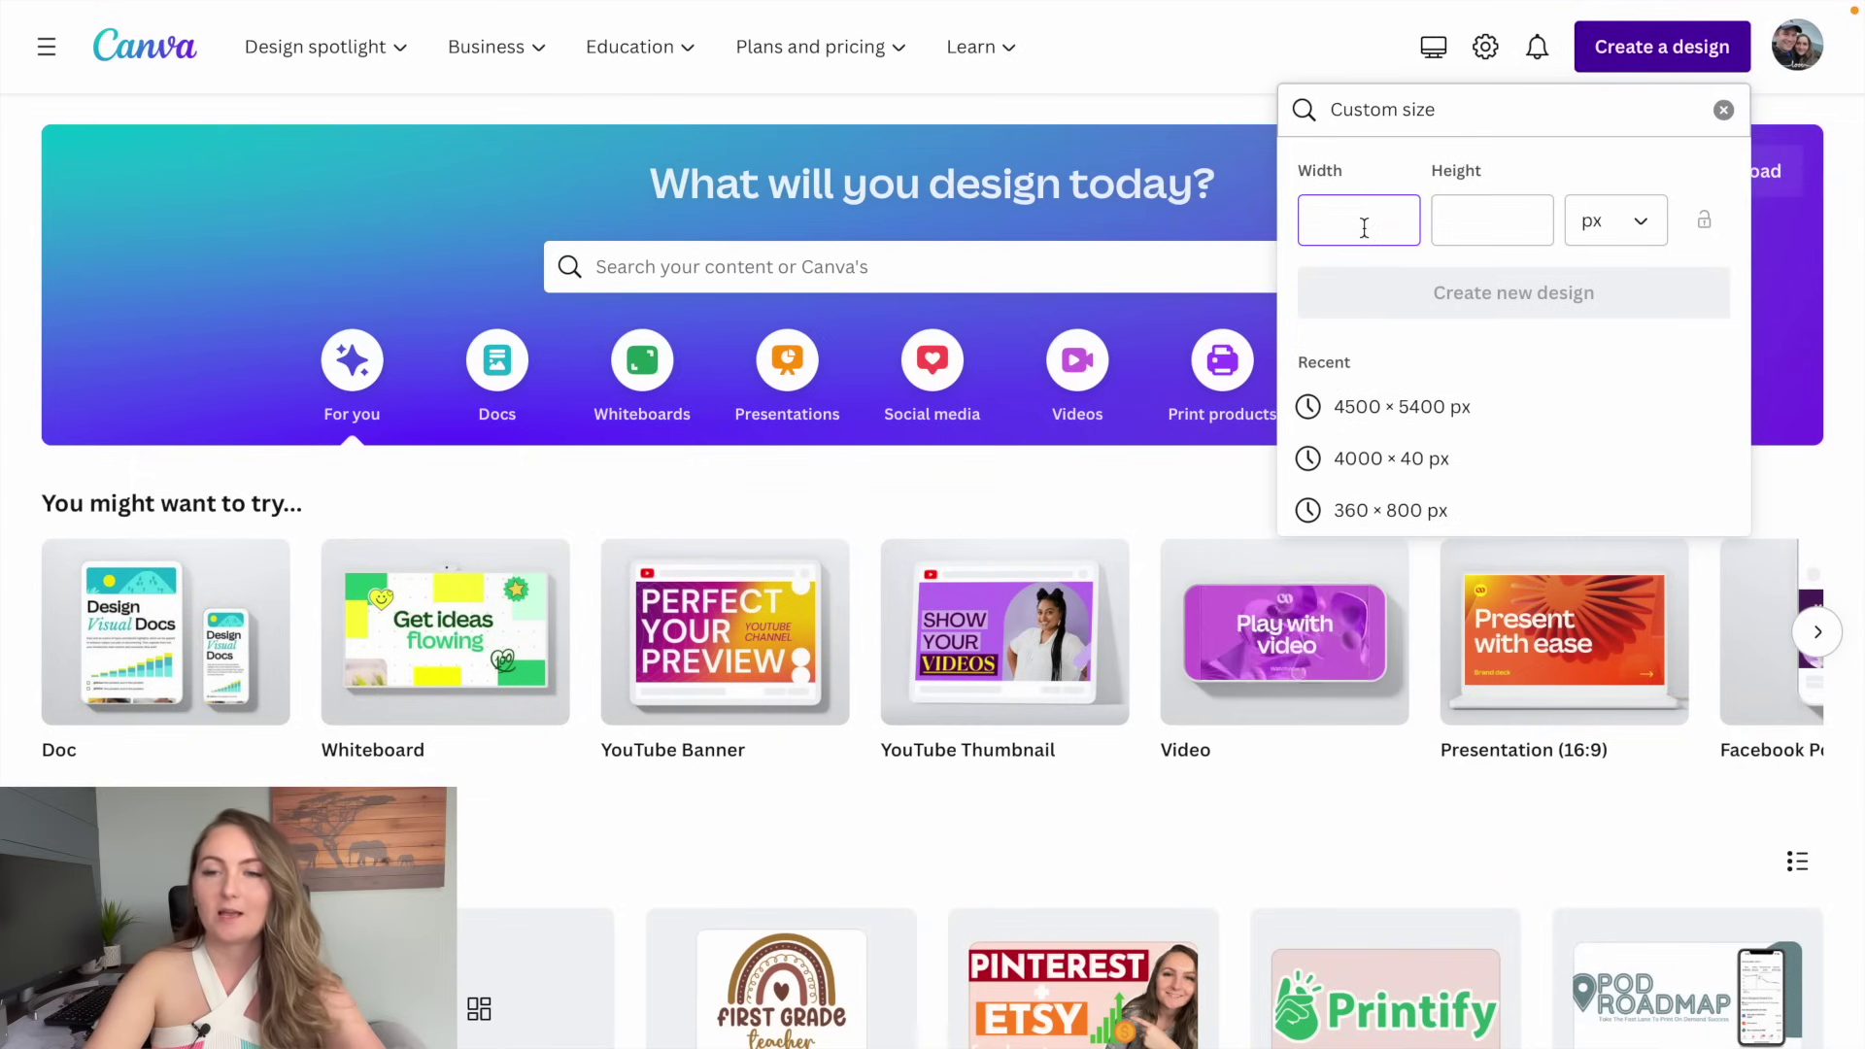
text(4500)
click(1437, 229)
text(5400)
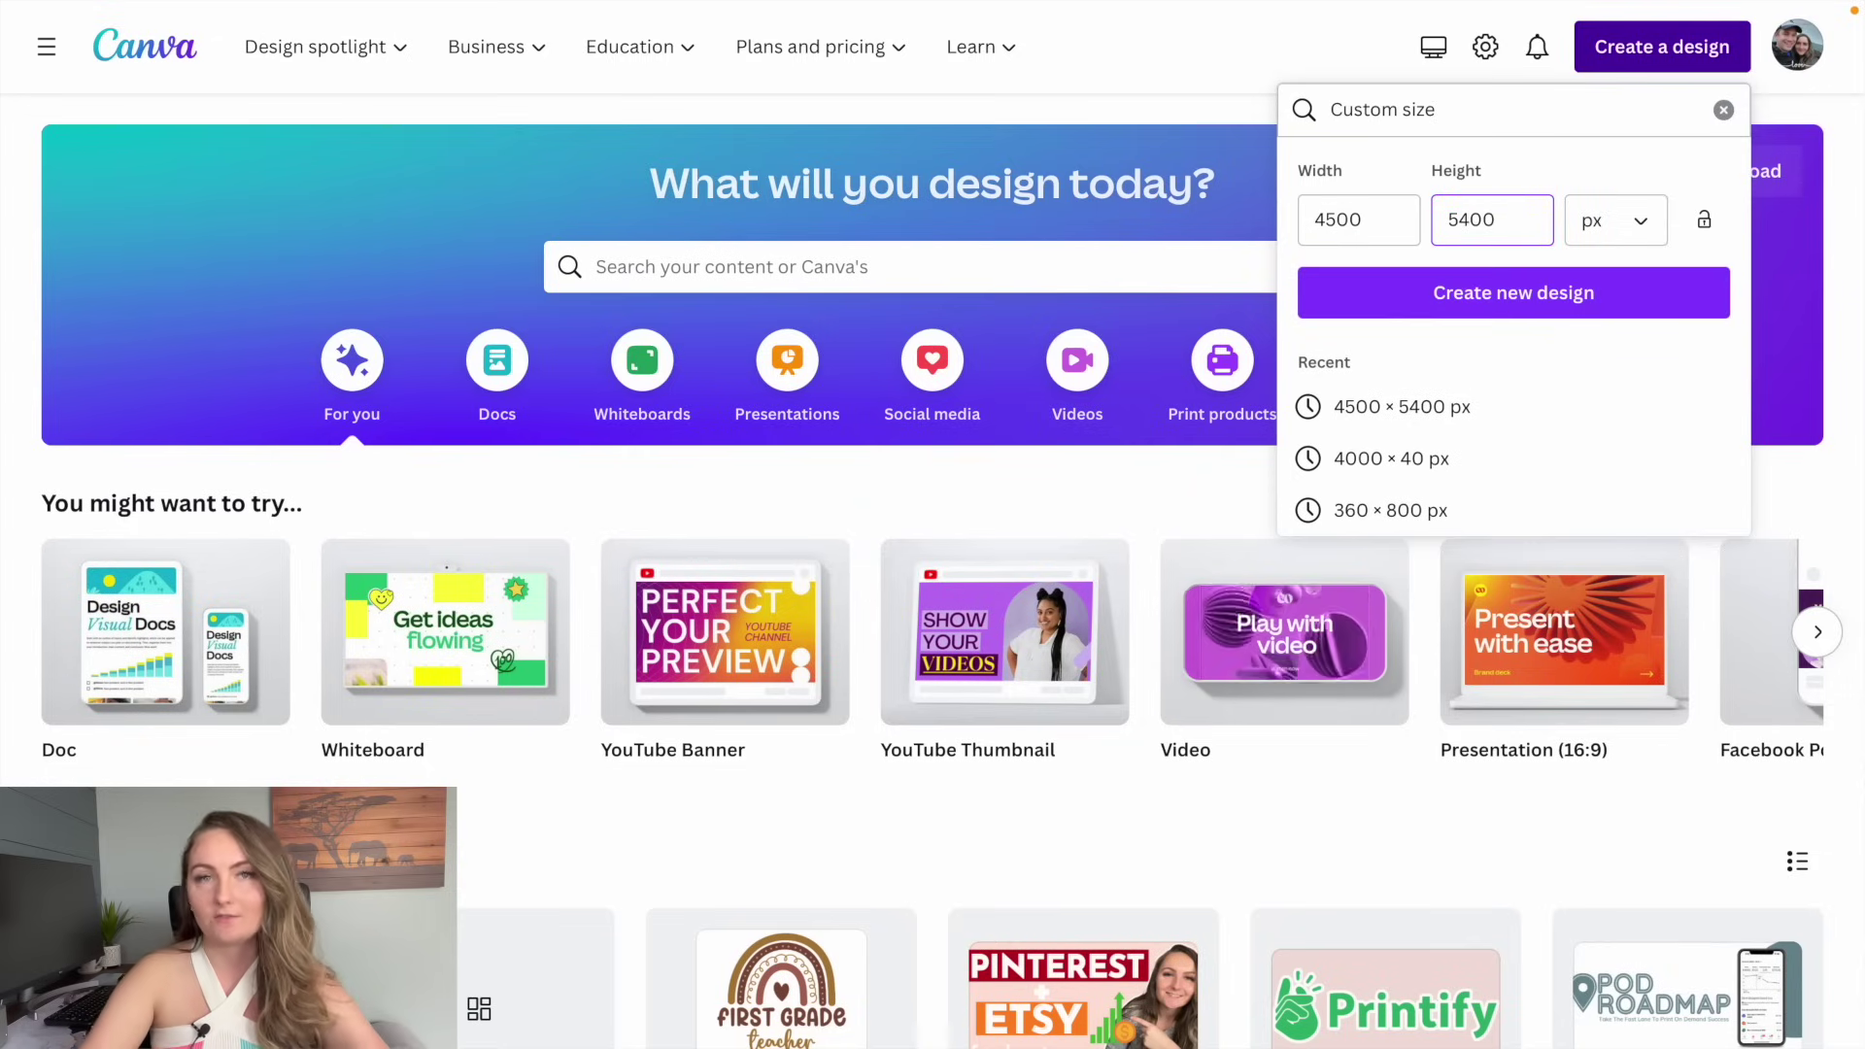
click(1580, 307)
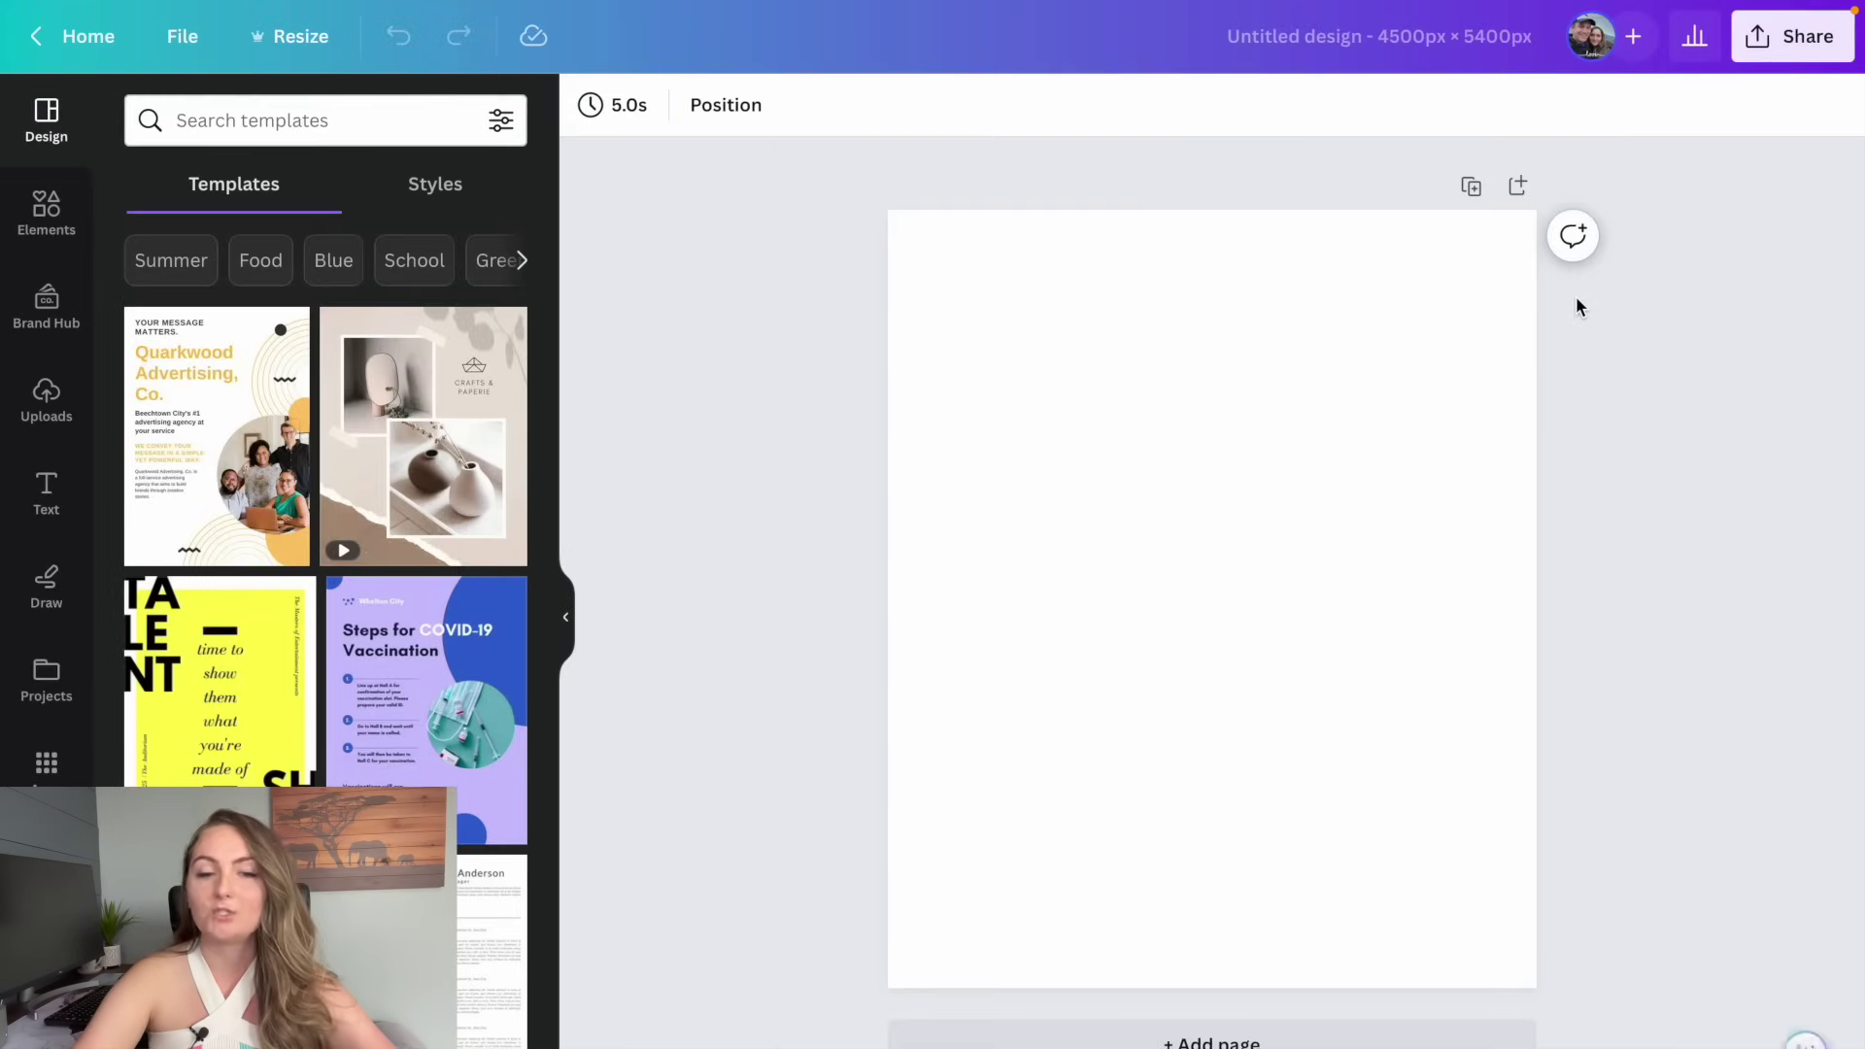
Add a text box to the blank page and upload the font files Pink Vibes Sans.otf and Pink Vibes.otf, confirming the usage rights
click(1304, 390)
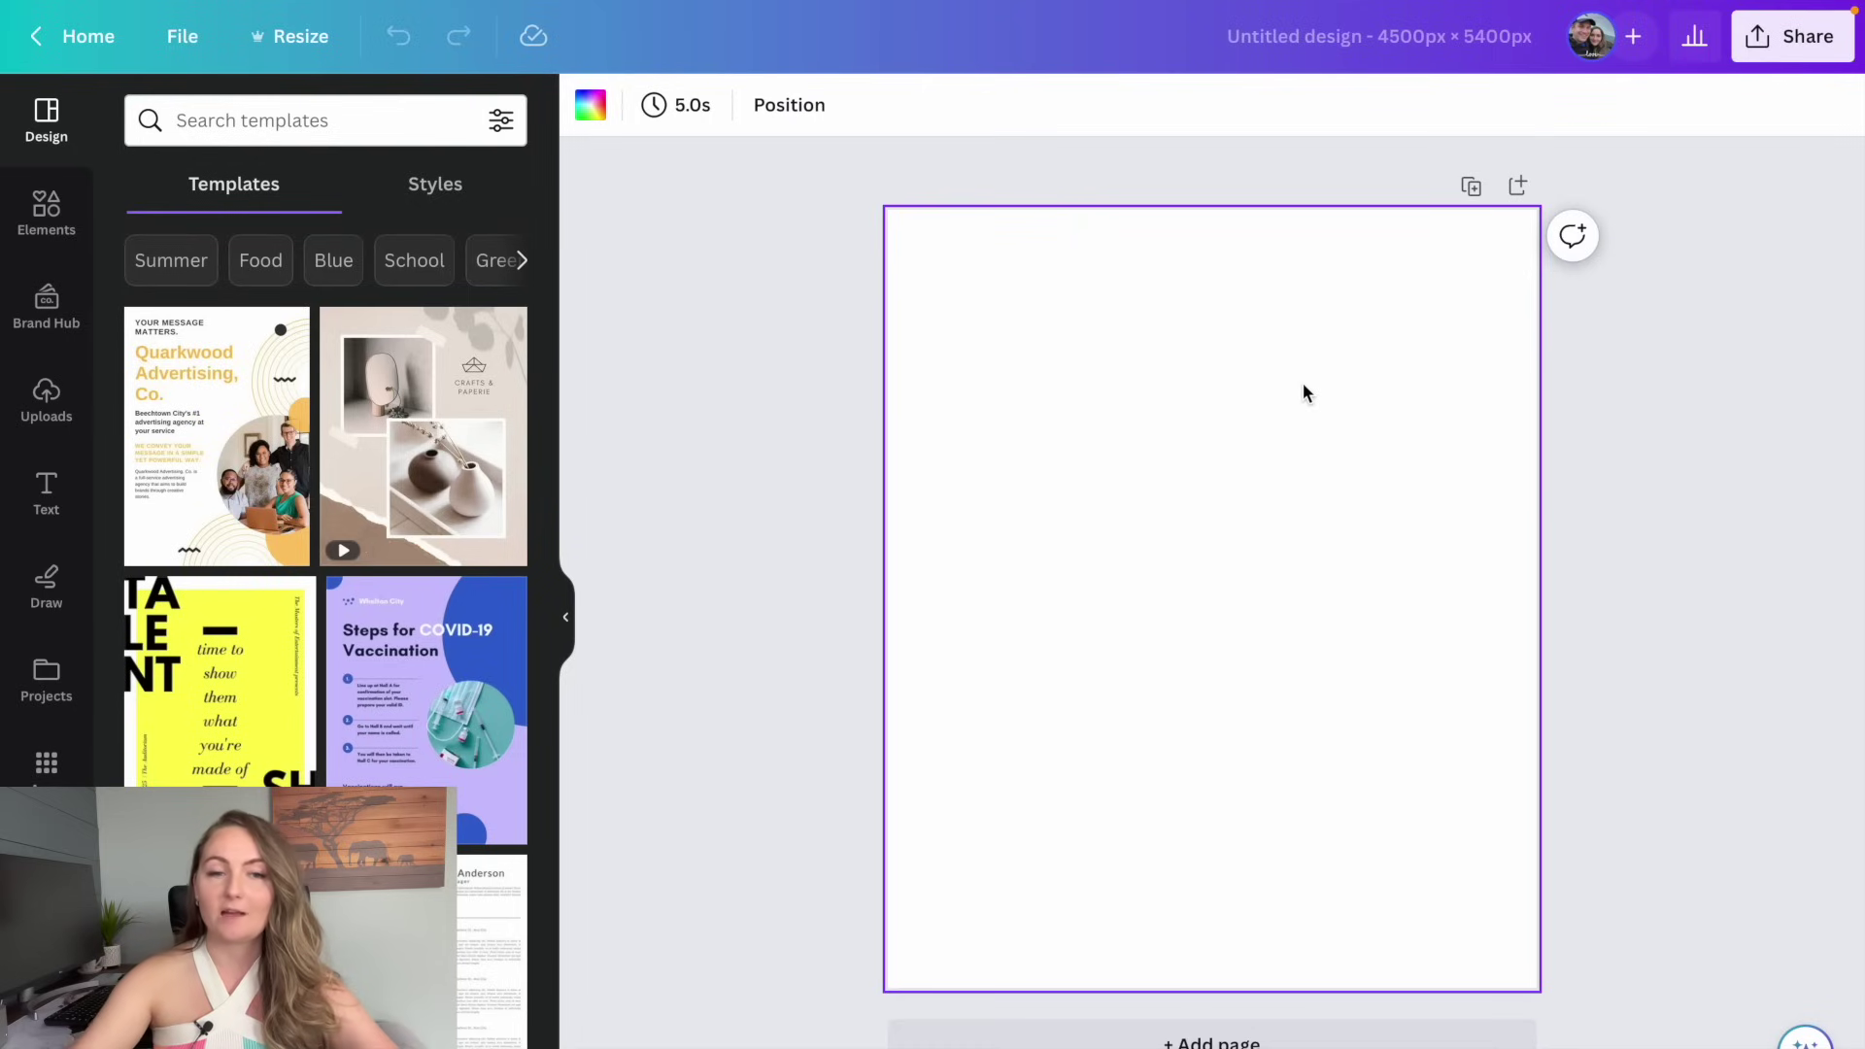
key(t)
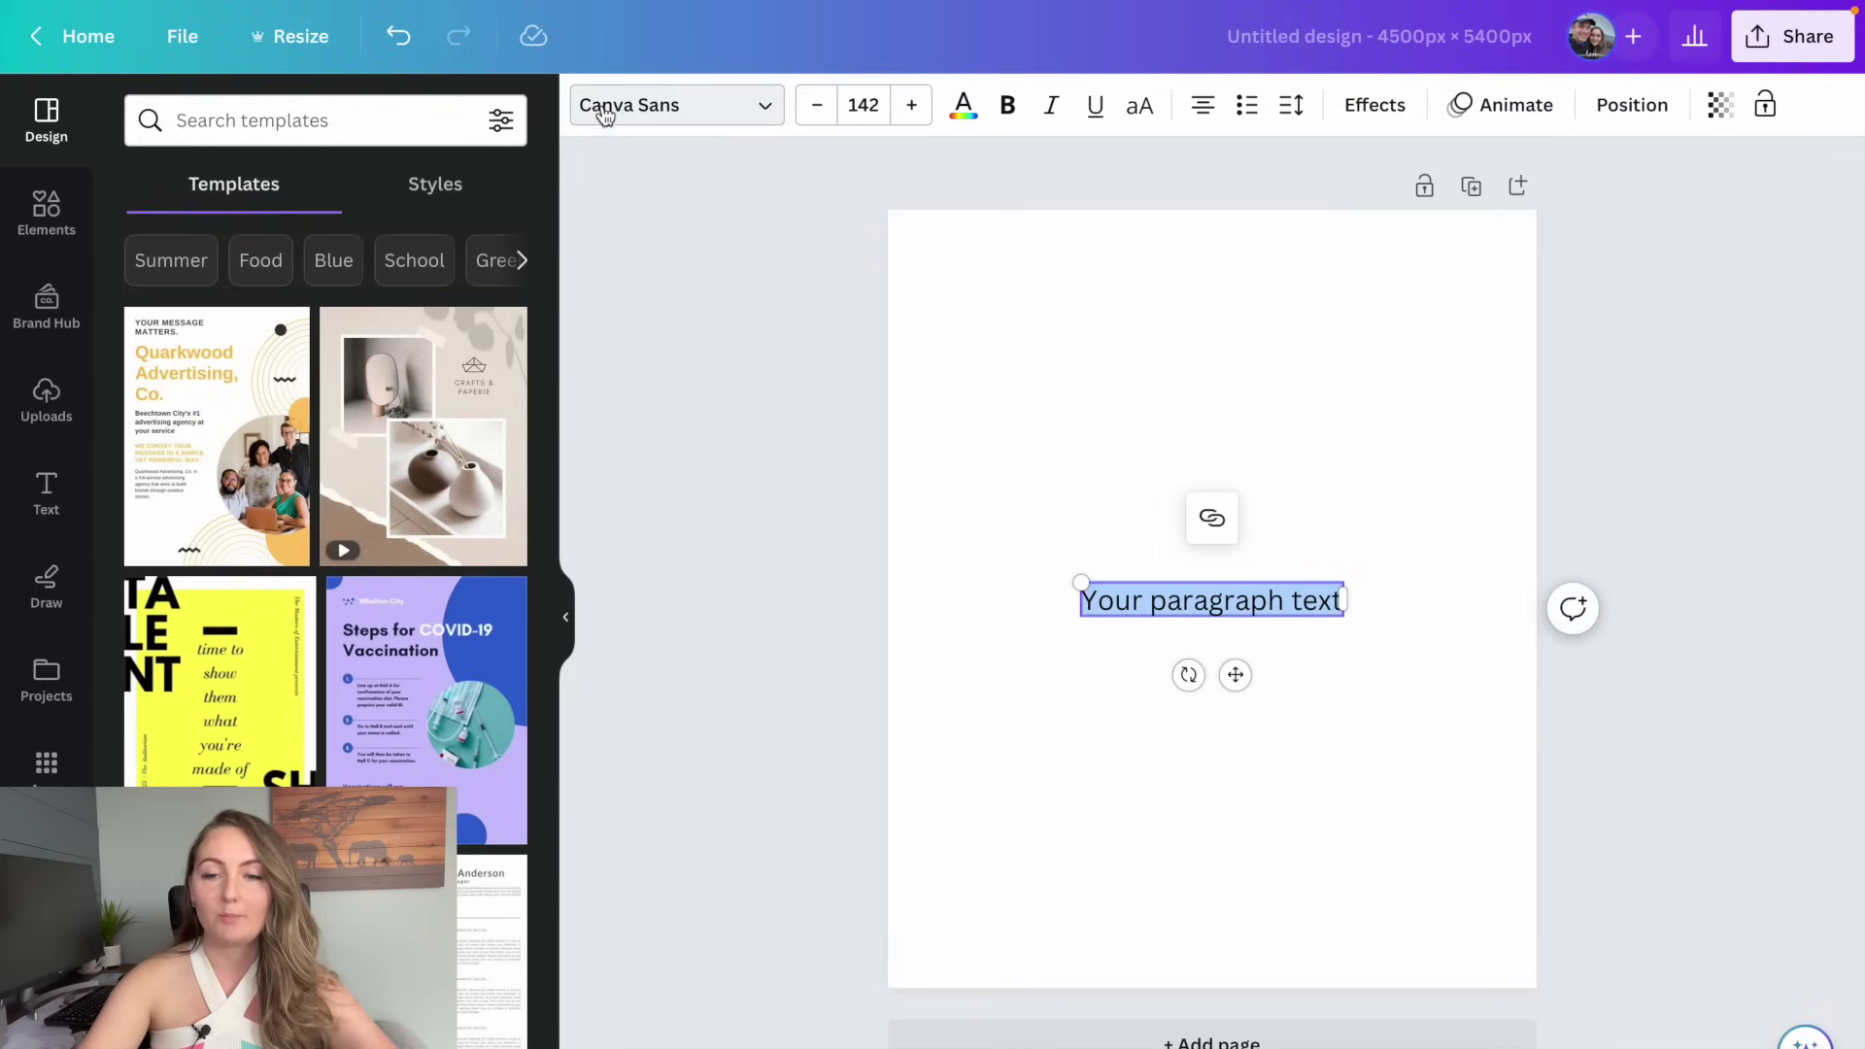
click(672, 113)
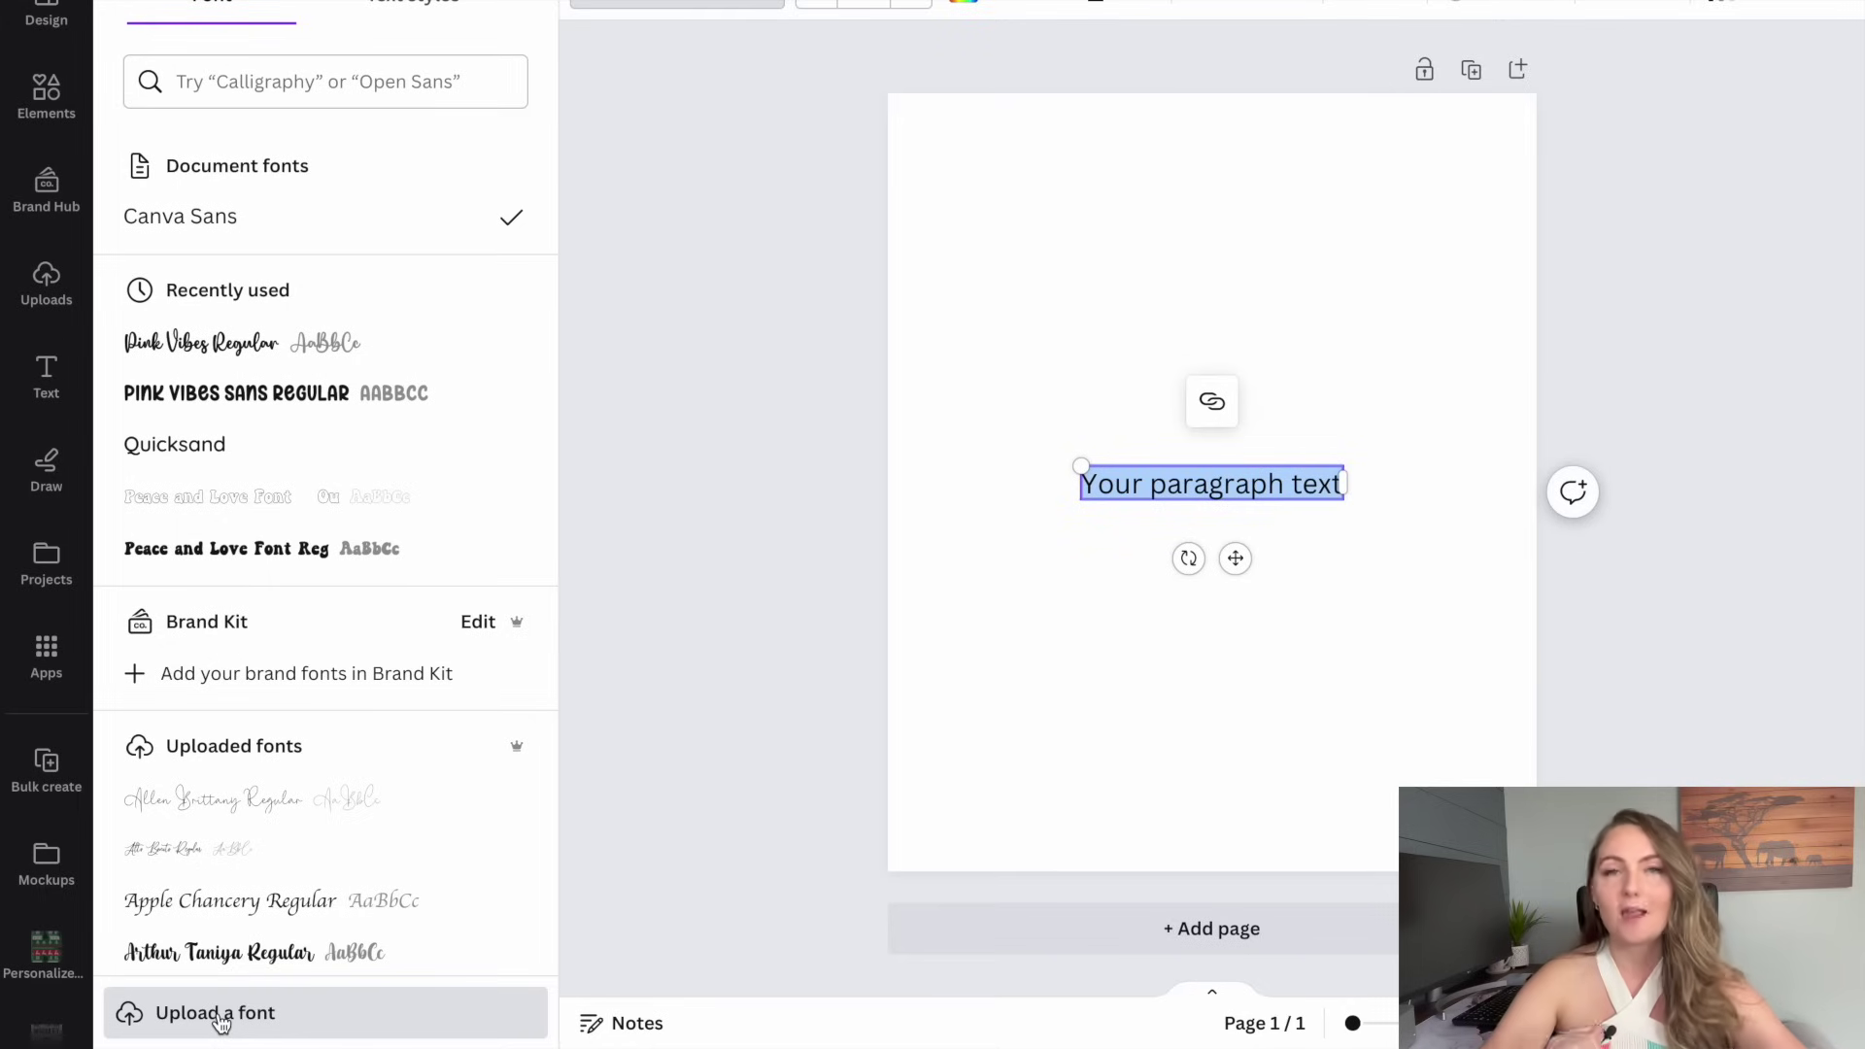
click(219, 1018)
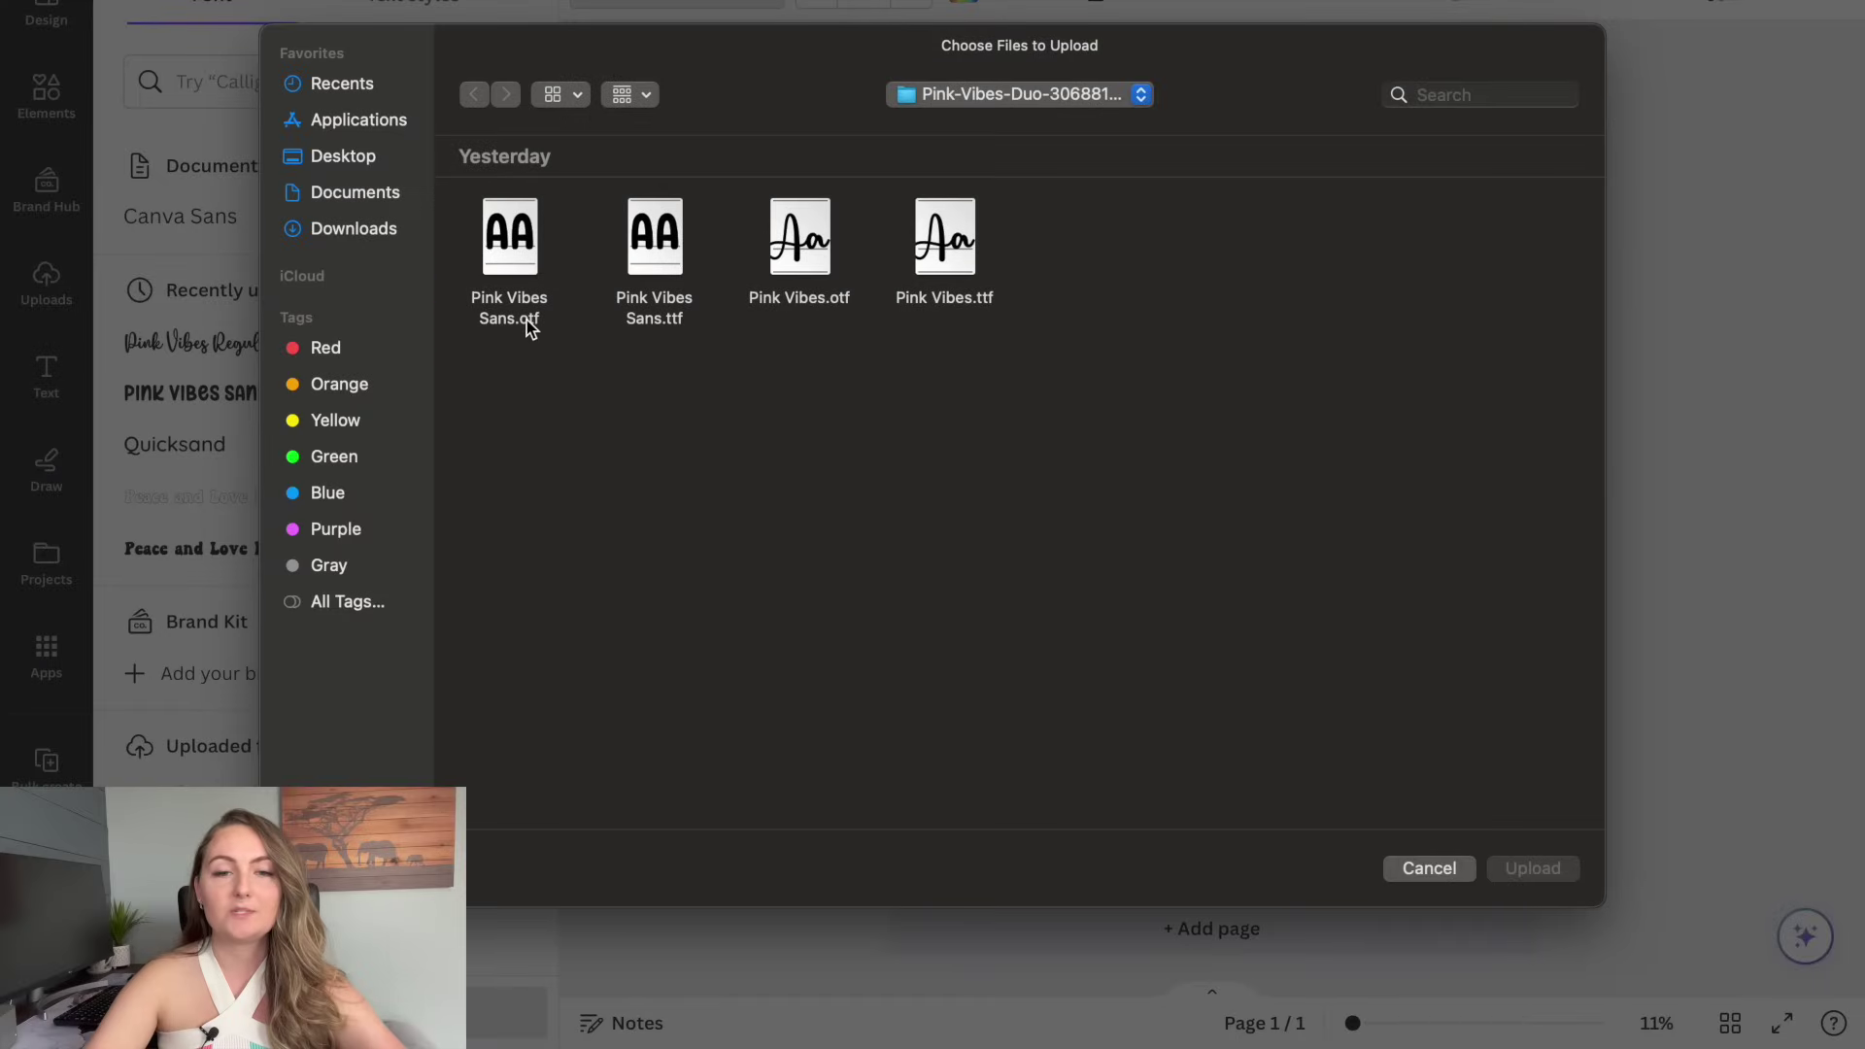
click(525, 264)
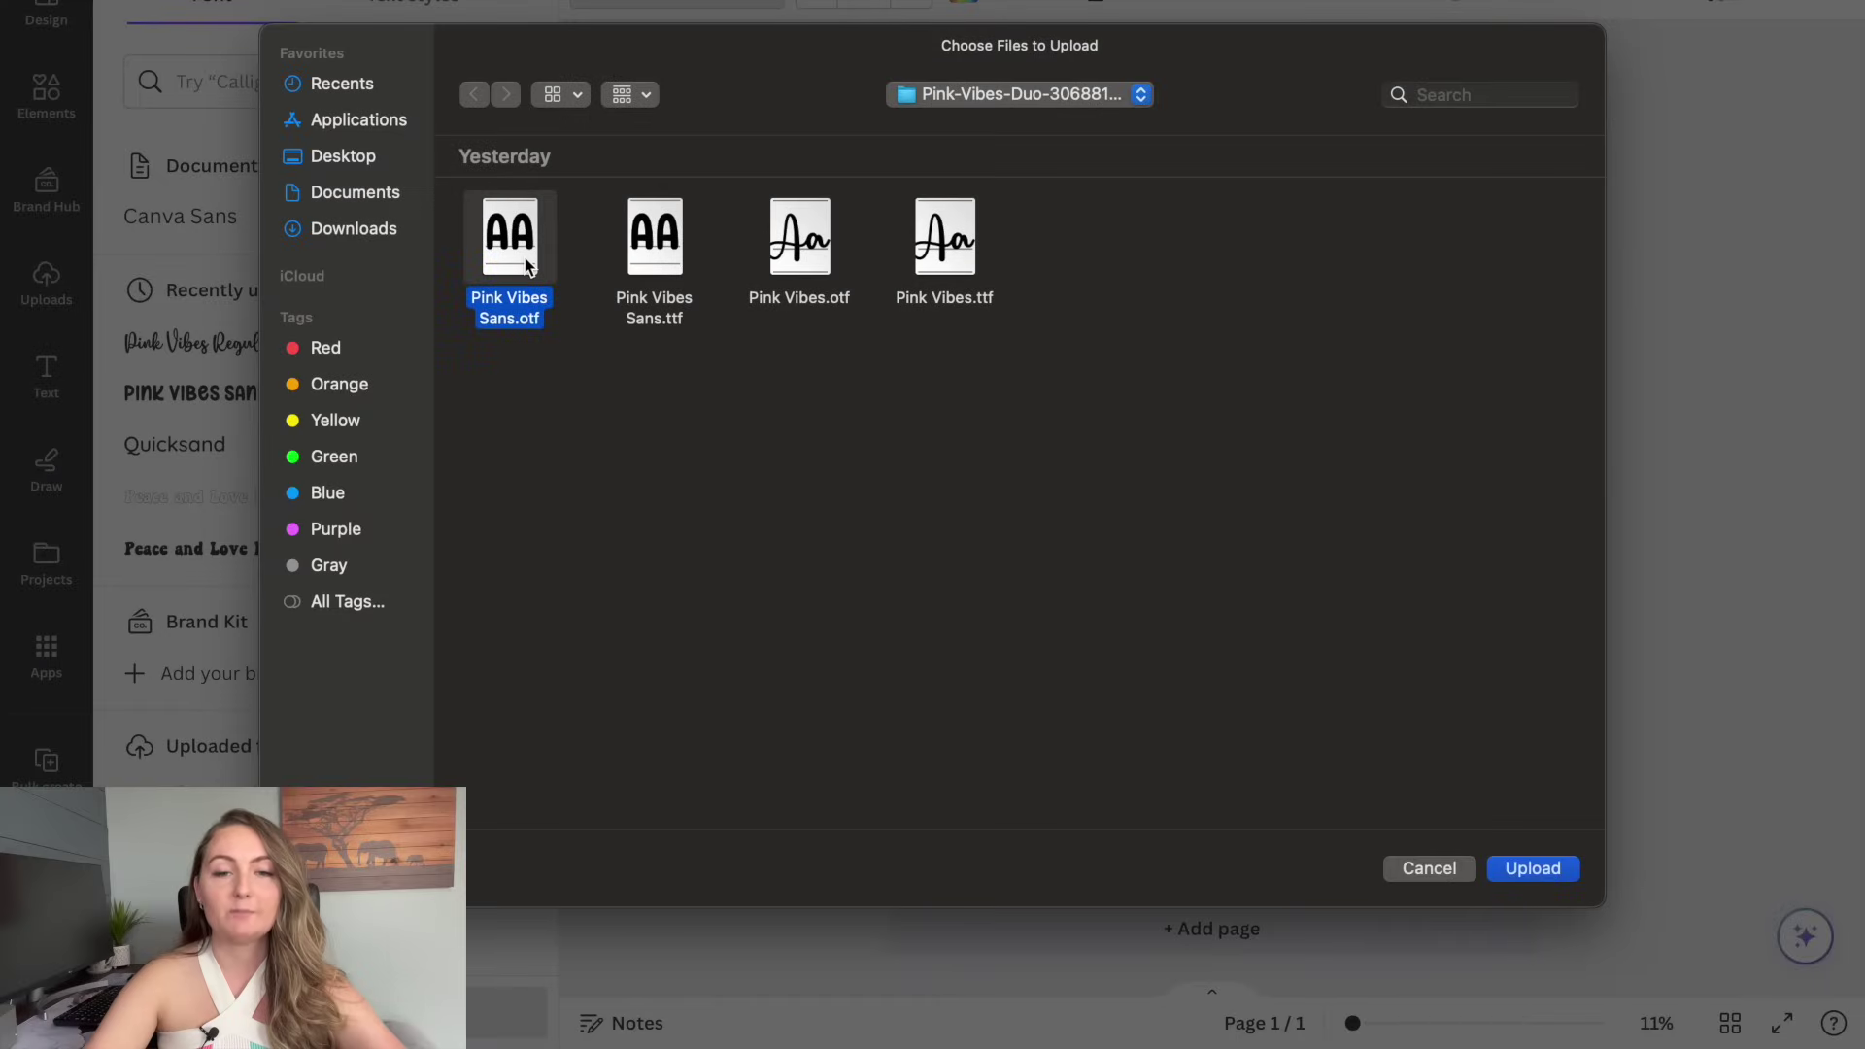
super+click(803, 252)
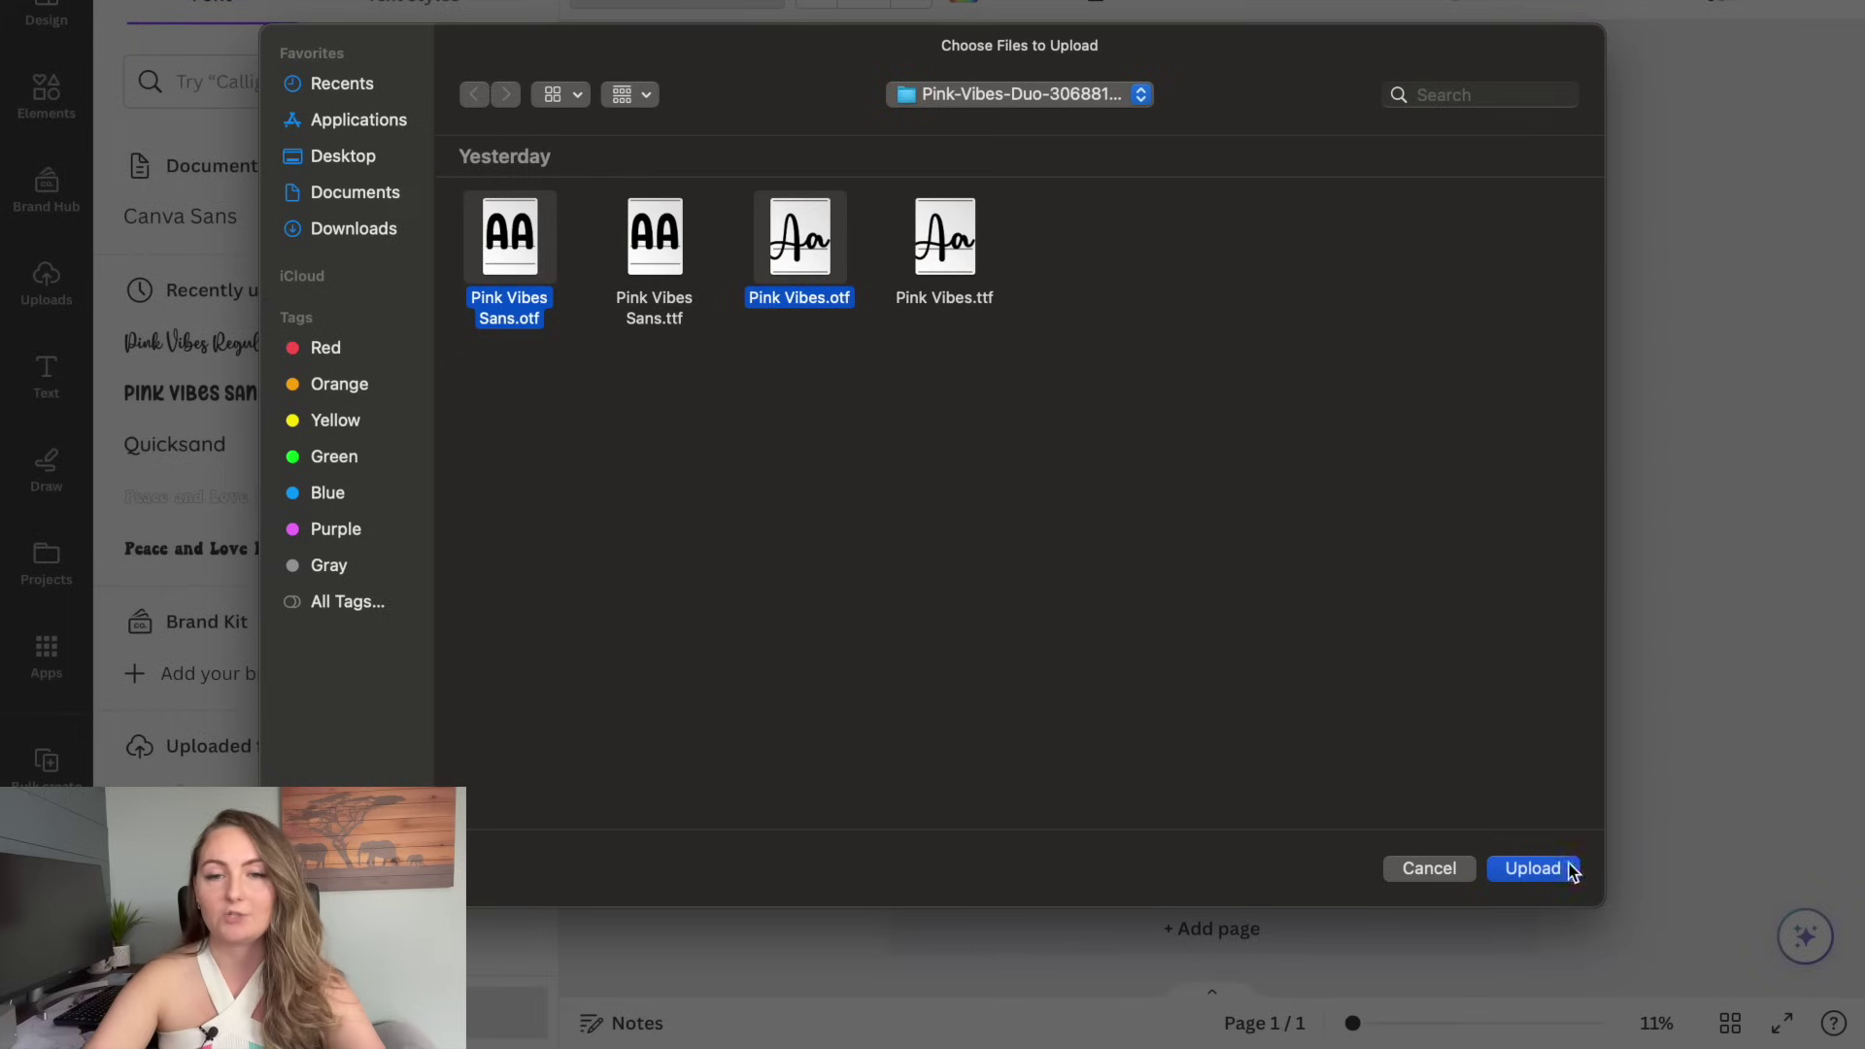
click(1533, 869)
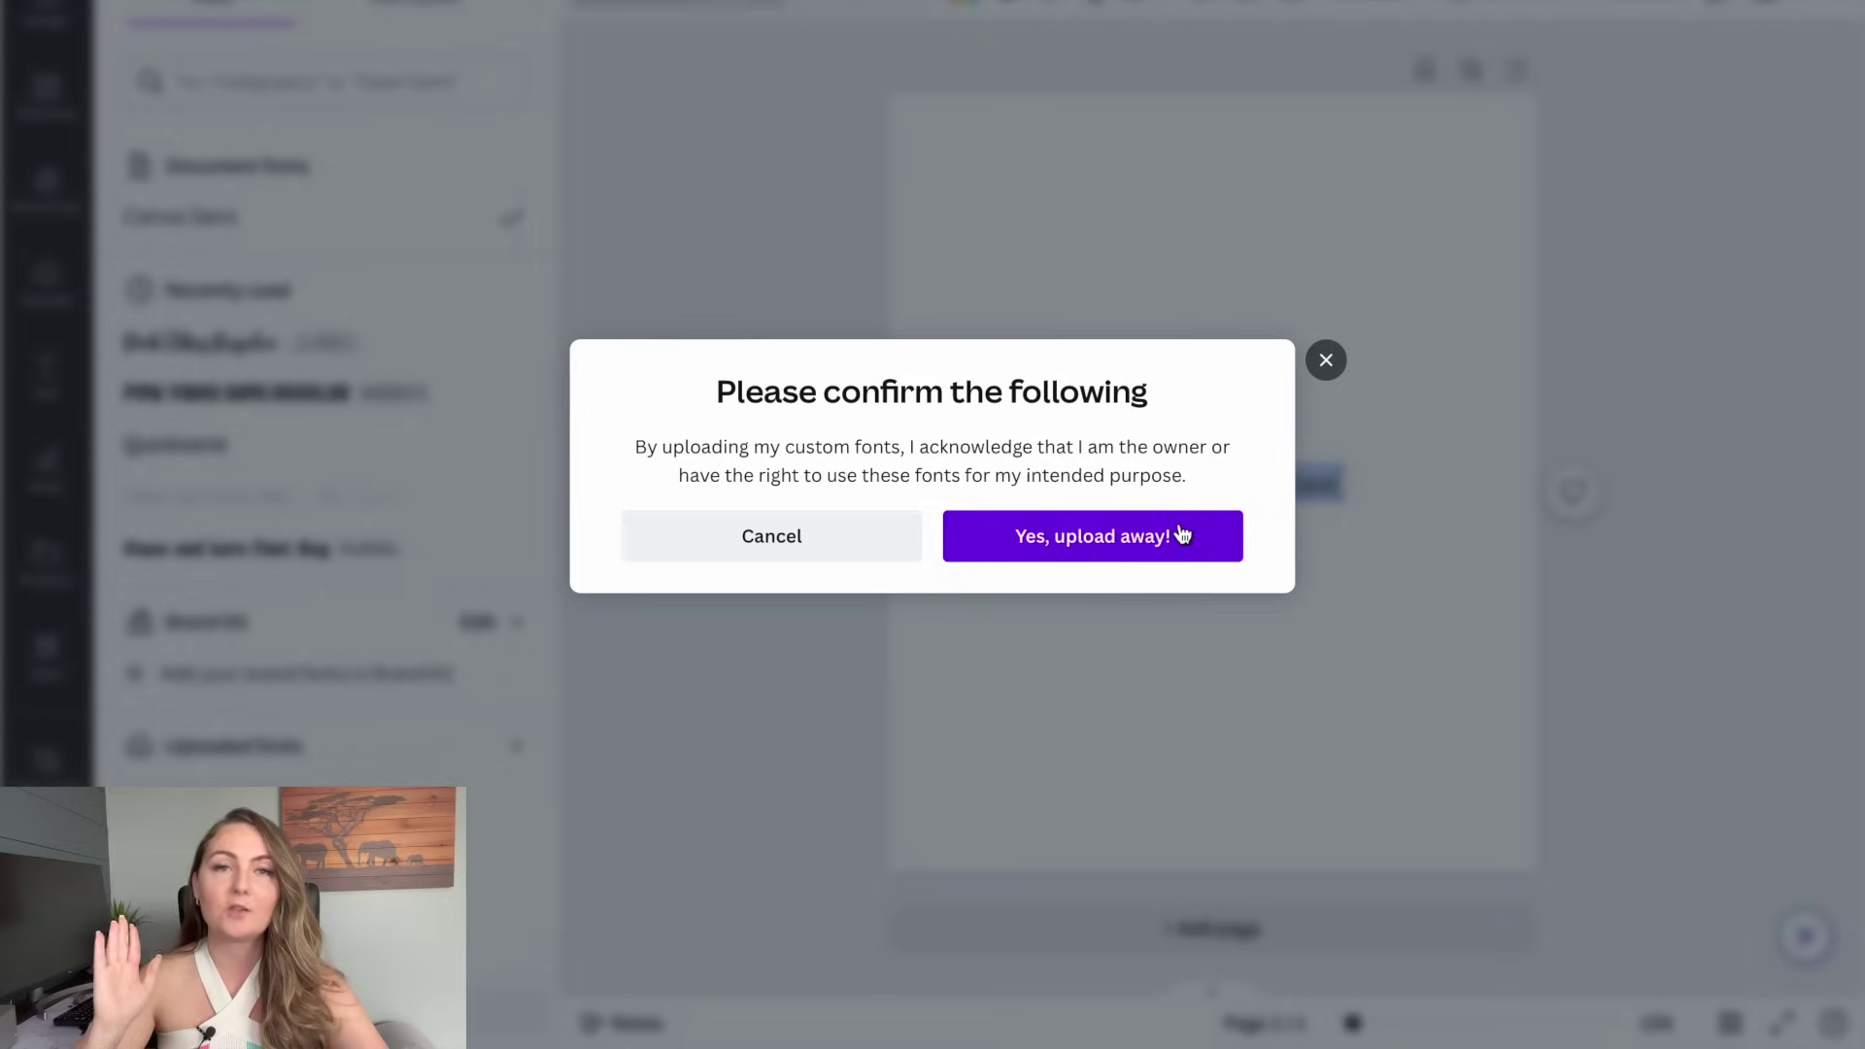
click(1182, 534)
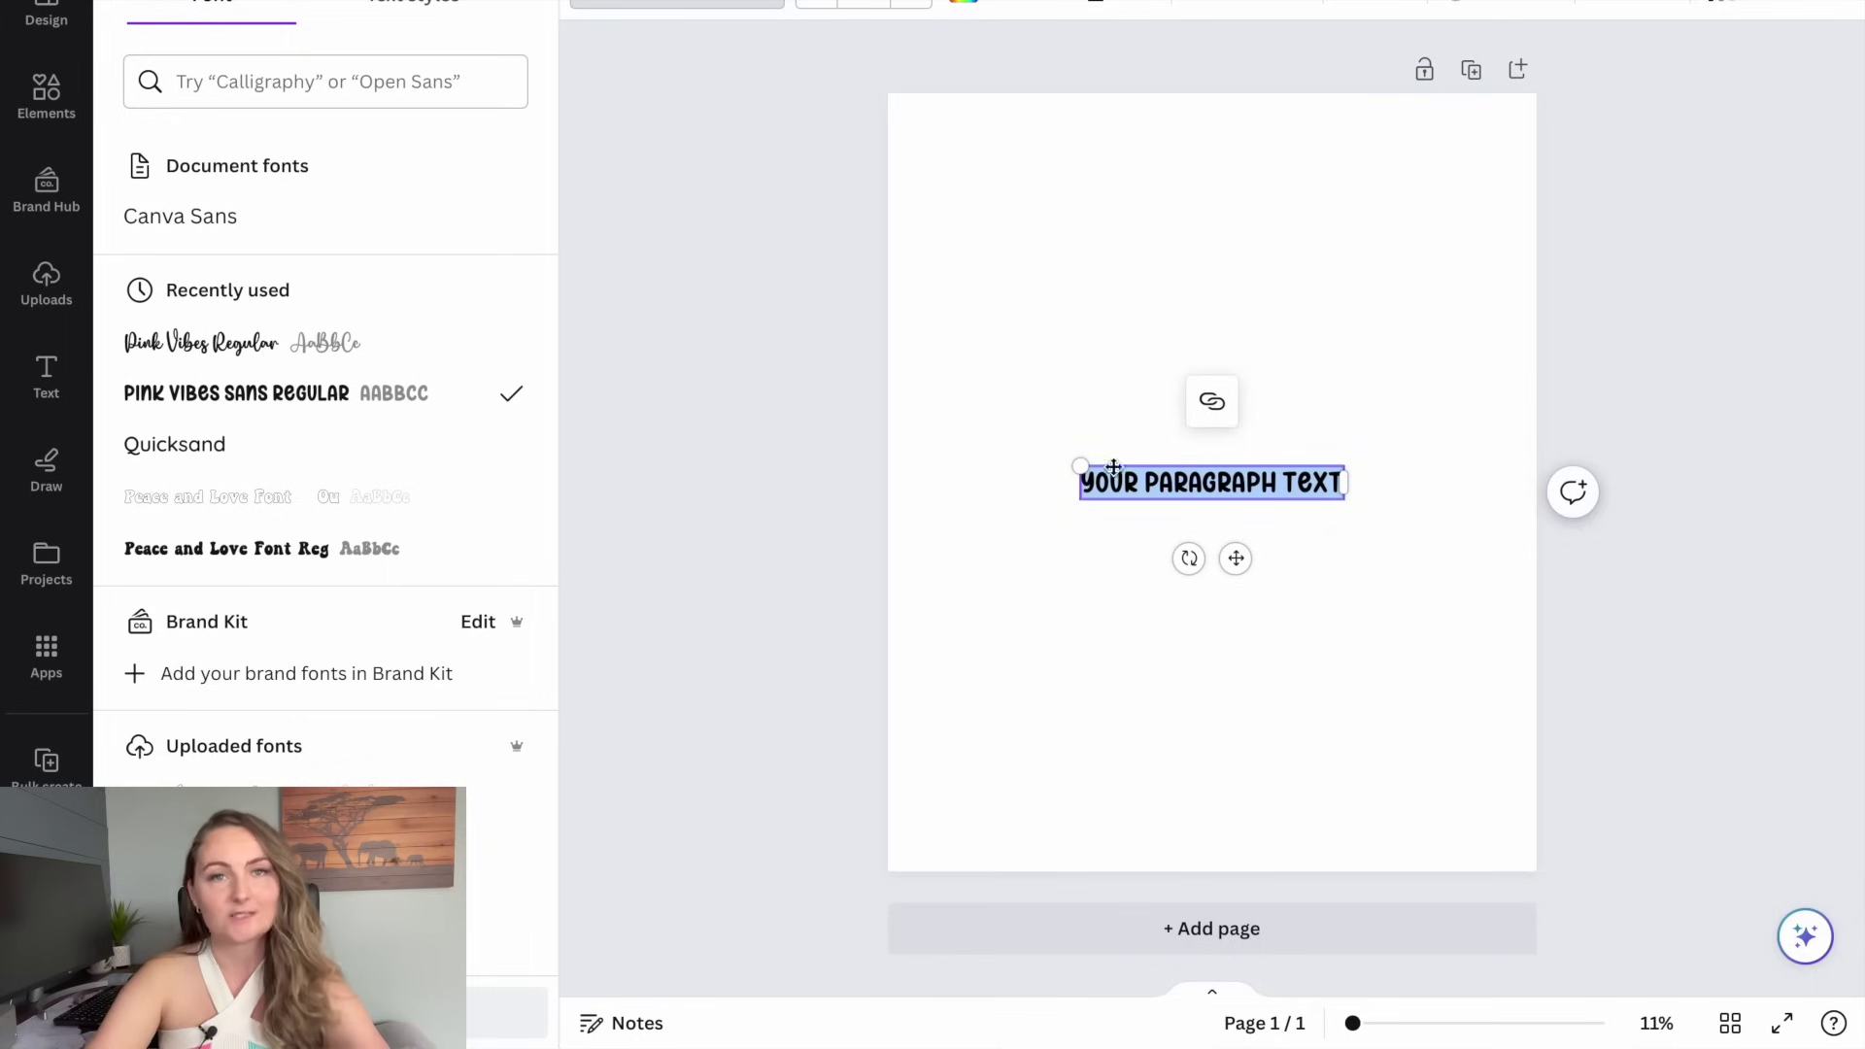
Replace the placeholder text with "I don't need a" in the Pink Vibes Sans font
click(1176, 485)
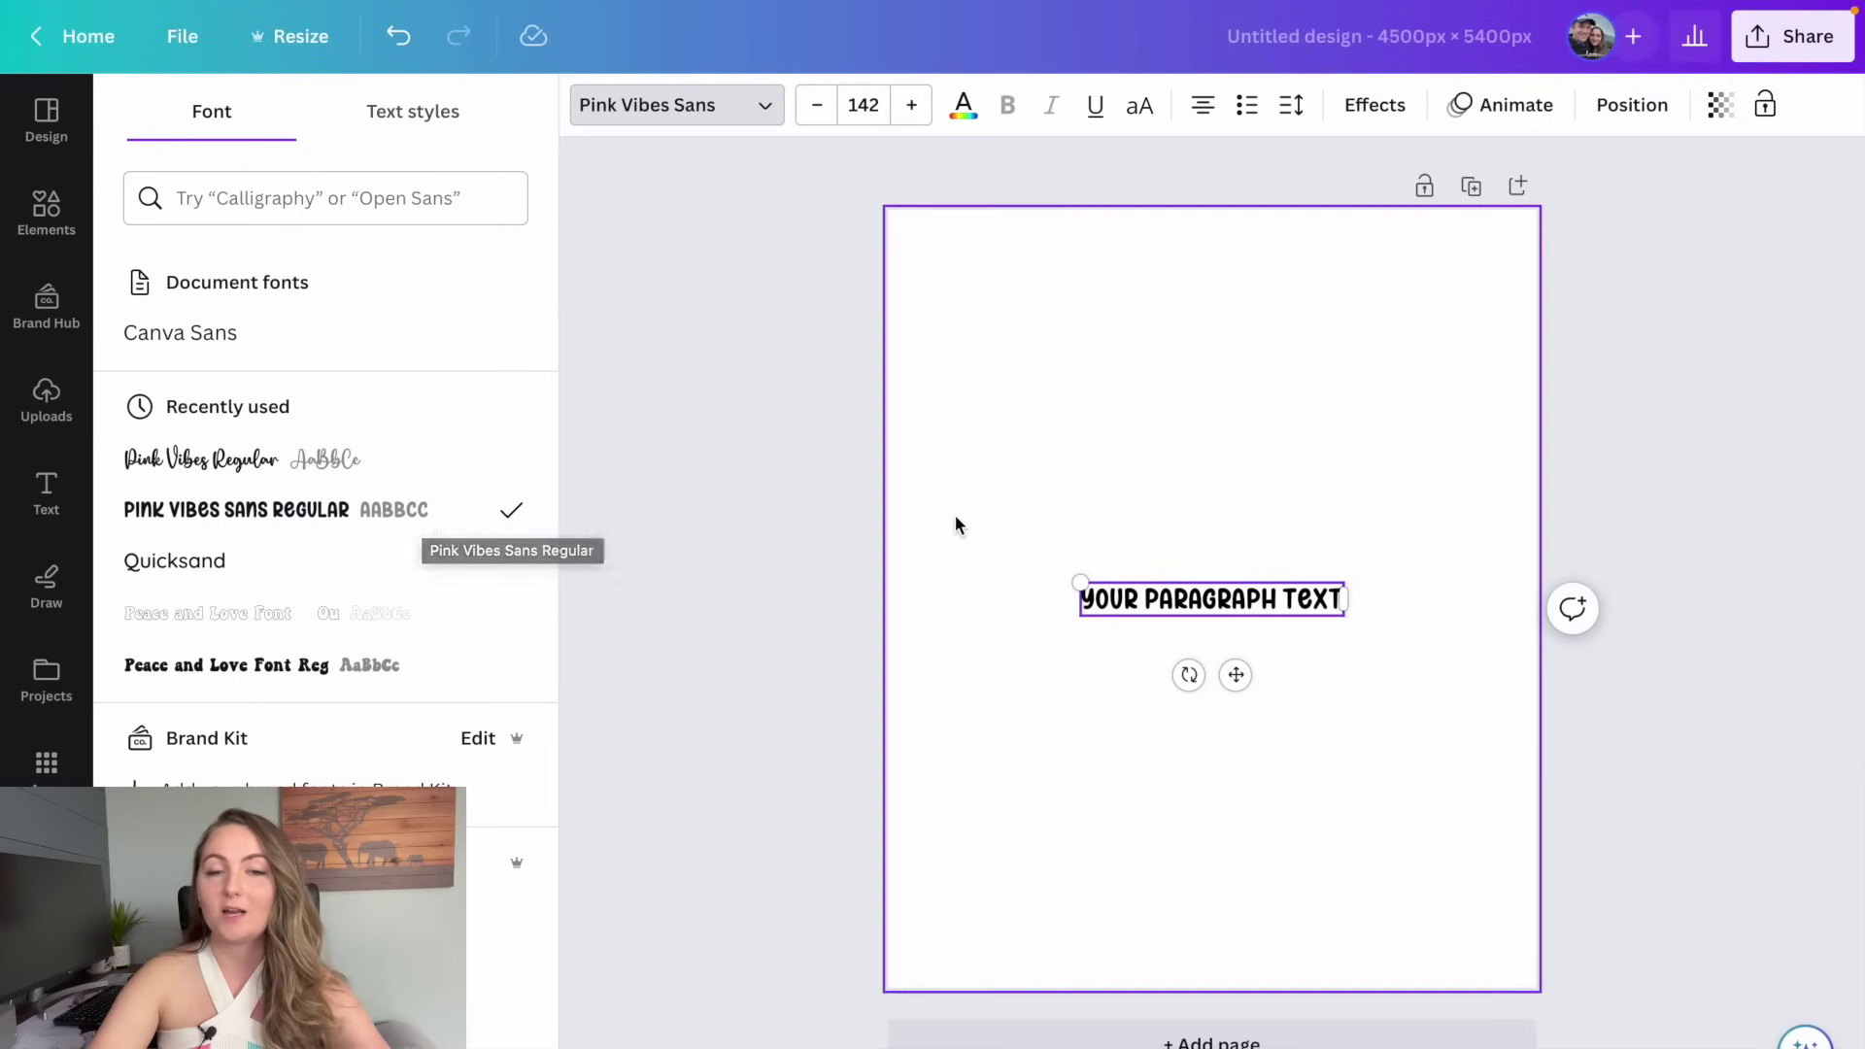
triple_click(1182, 597)
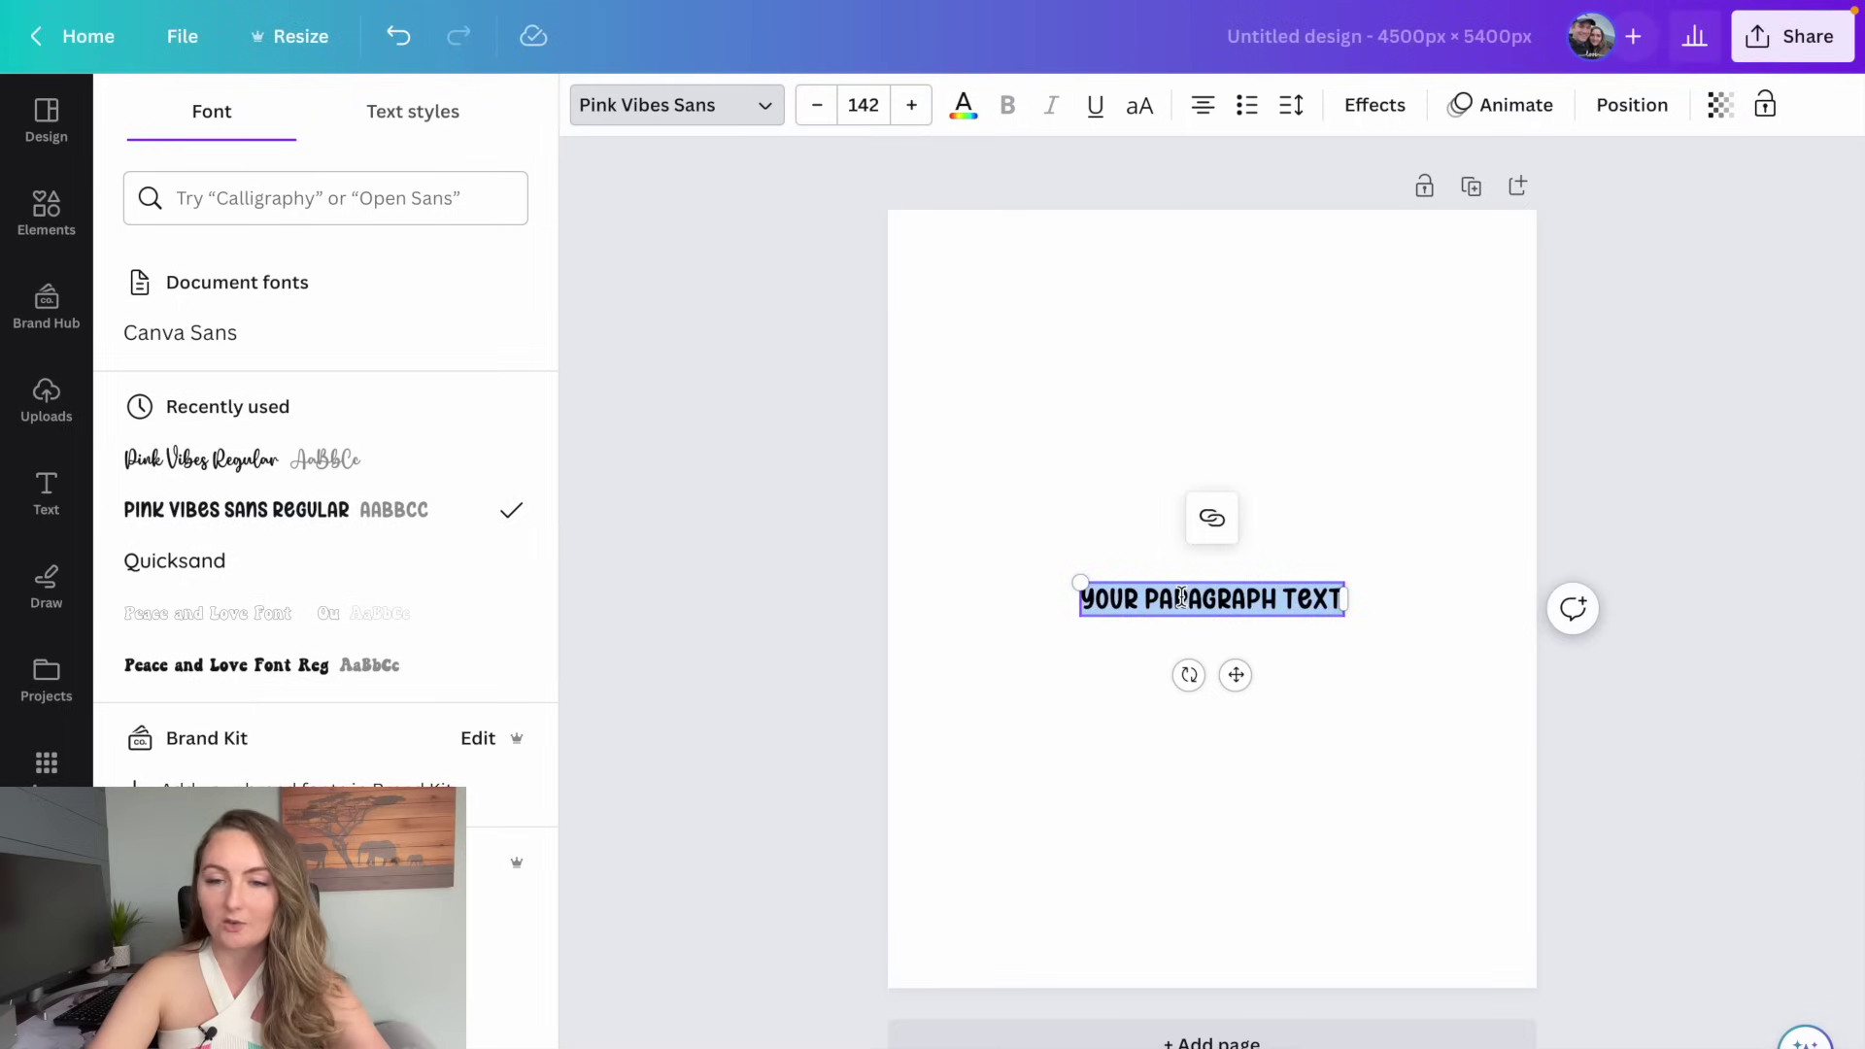
text(I don't)
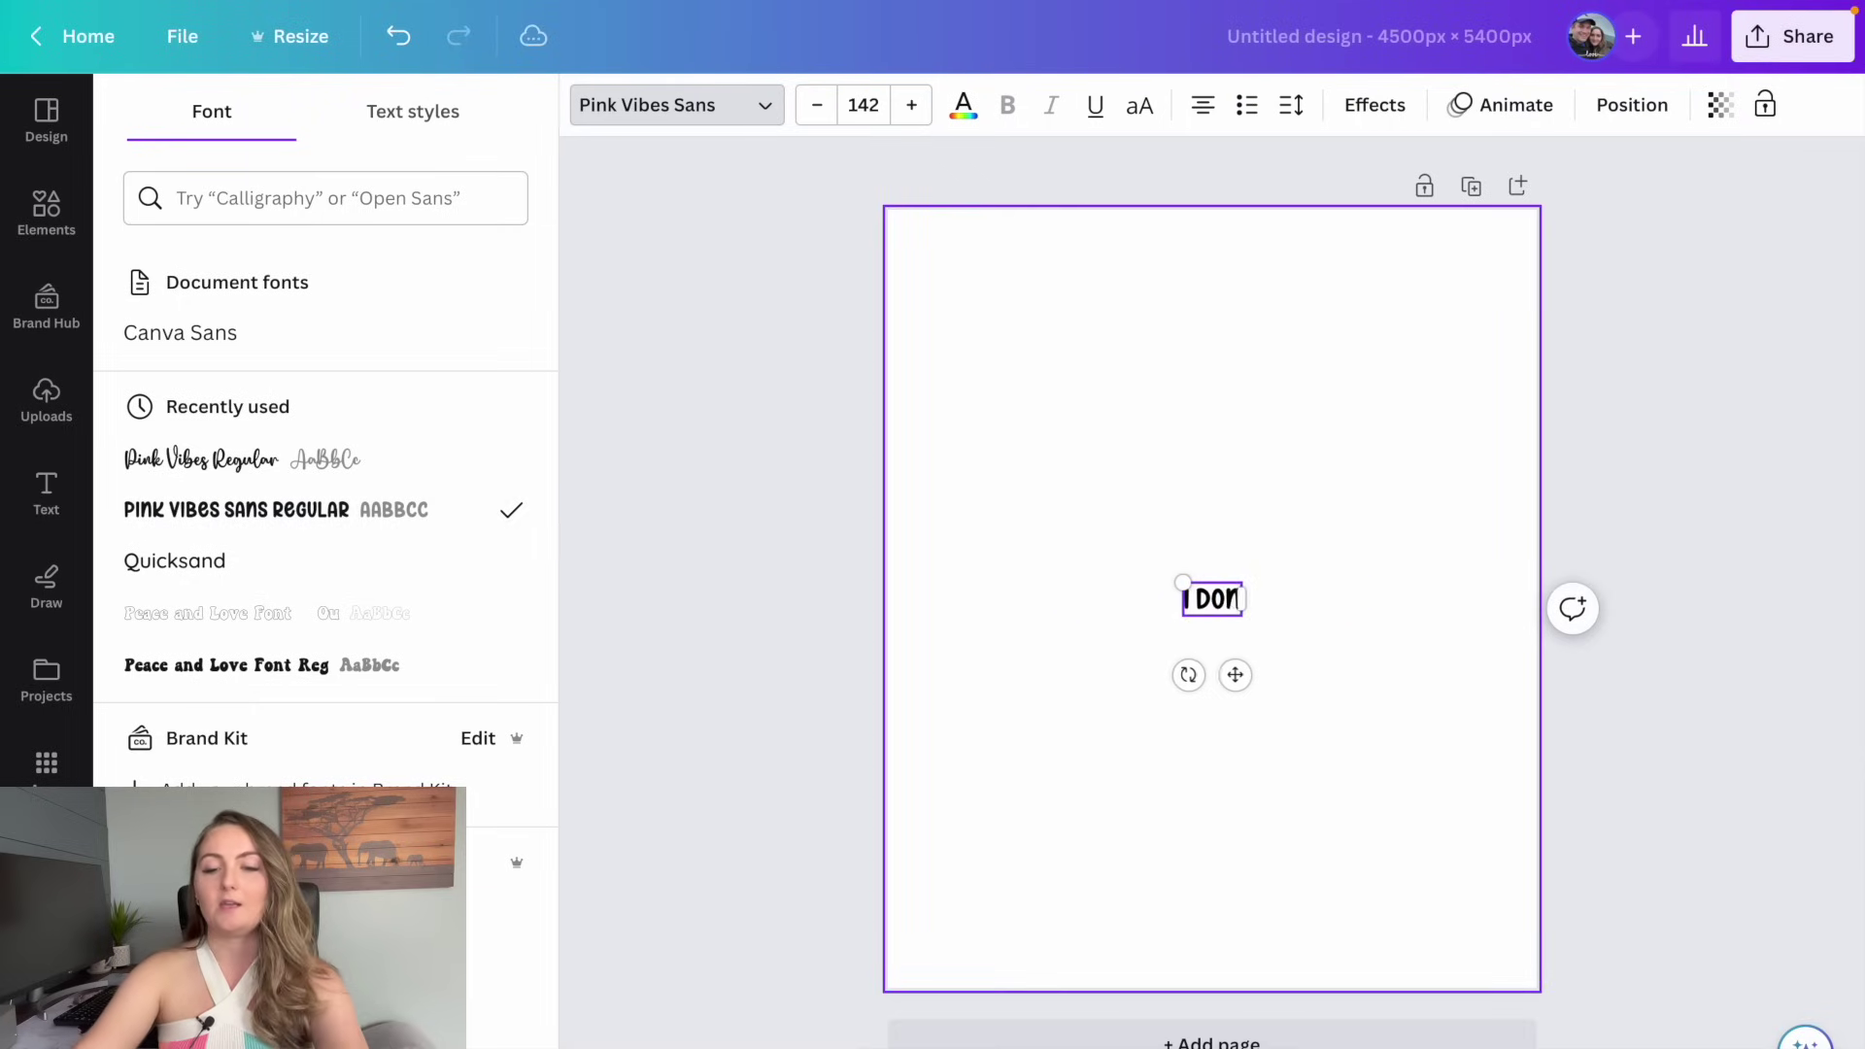
text( need a)
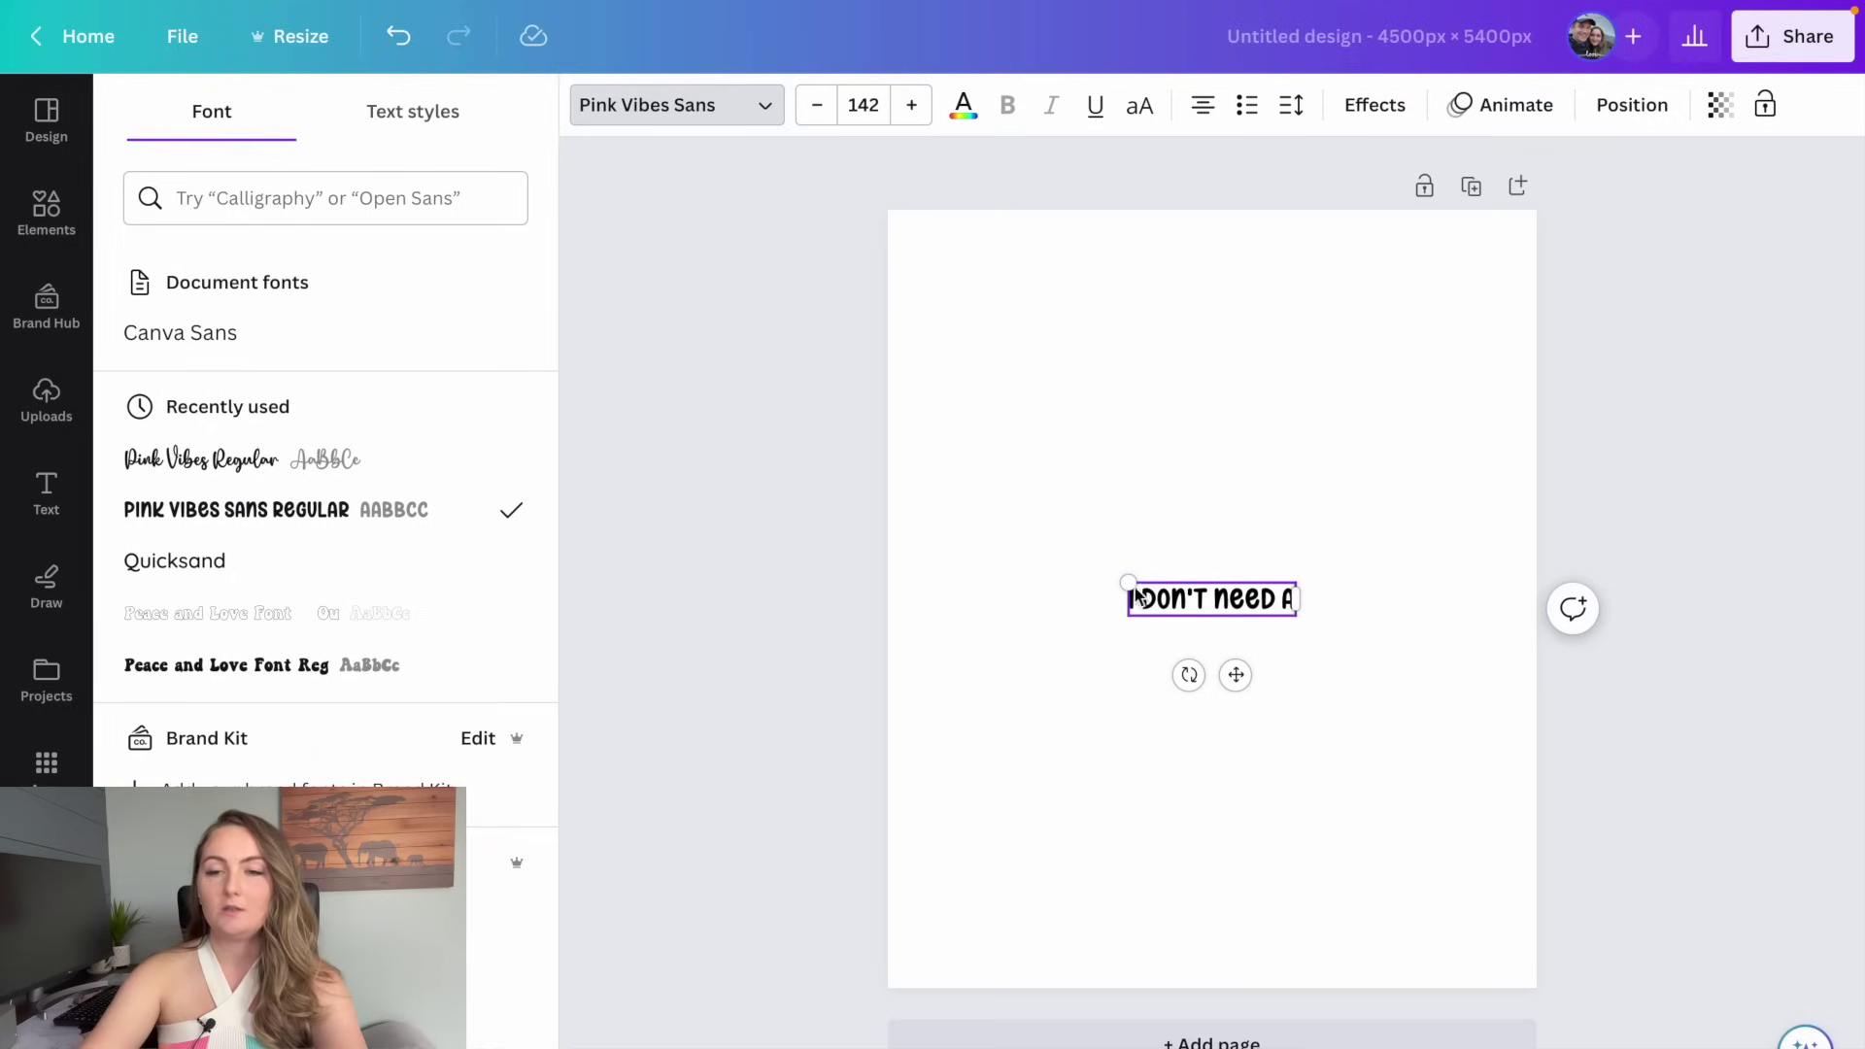
Enlarge the "I don't need a" text to about size 447 and move it to the upper edge of the page
drag(1129, 583, 946, 546)
drag(1297, 614, 1472, 651)
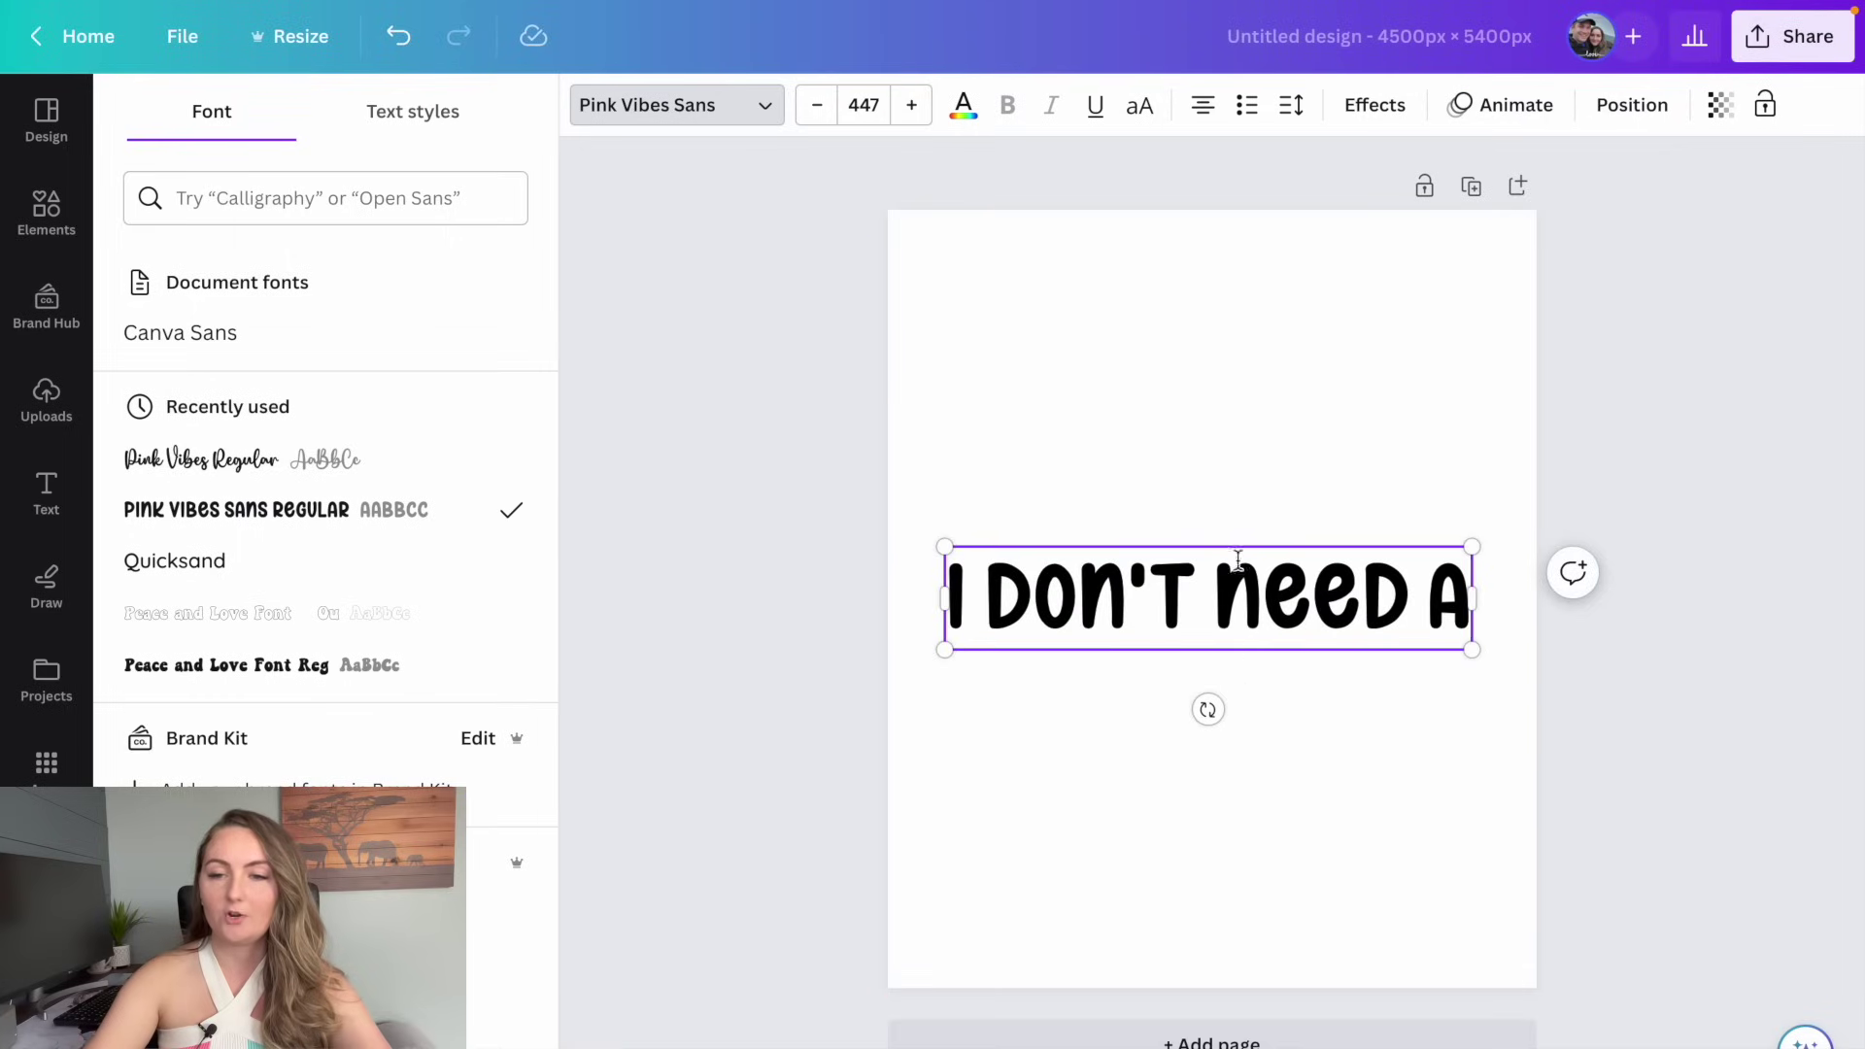
drag(1236, 544, 1229, 245)
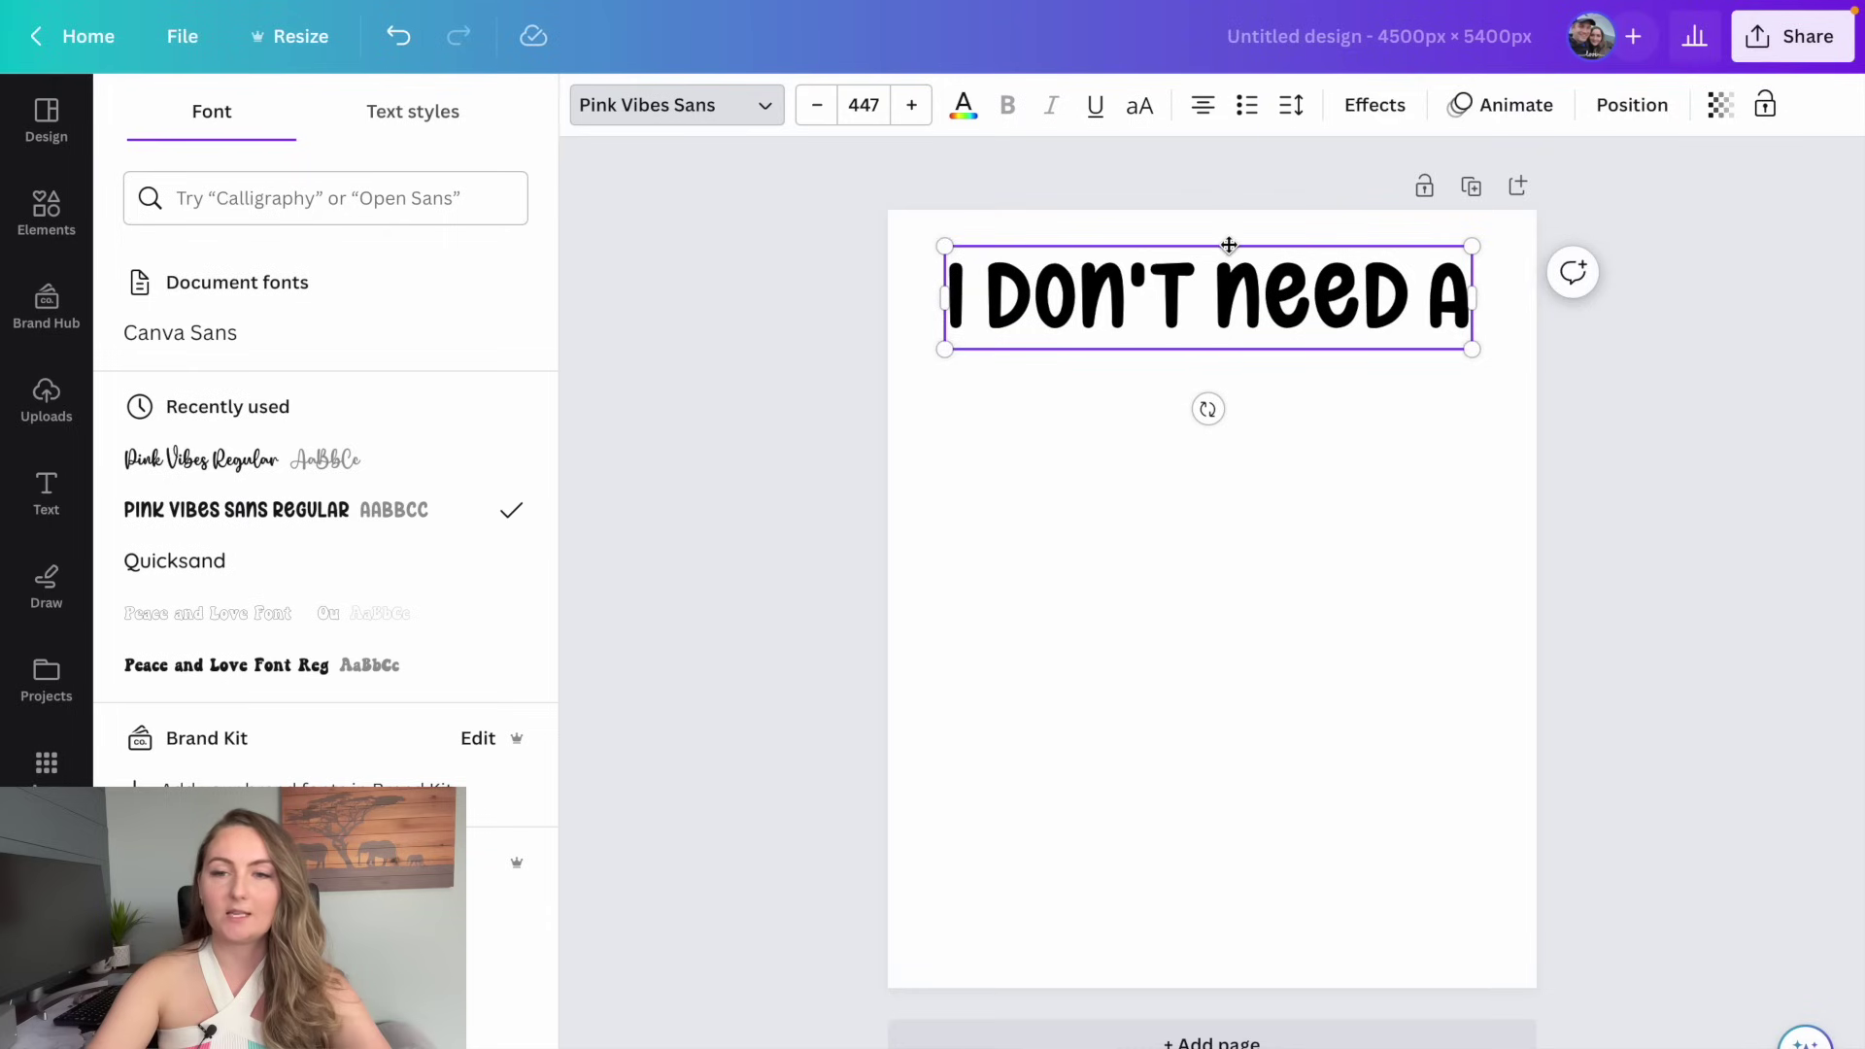
click(1349, 429)
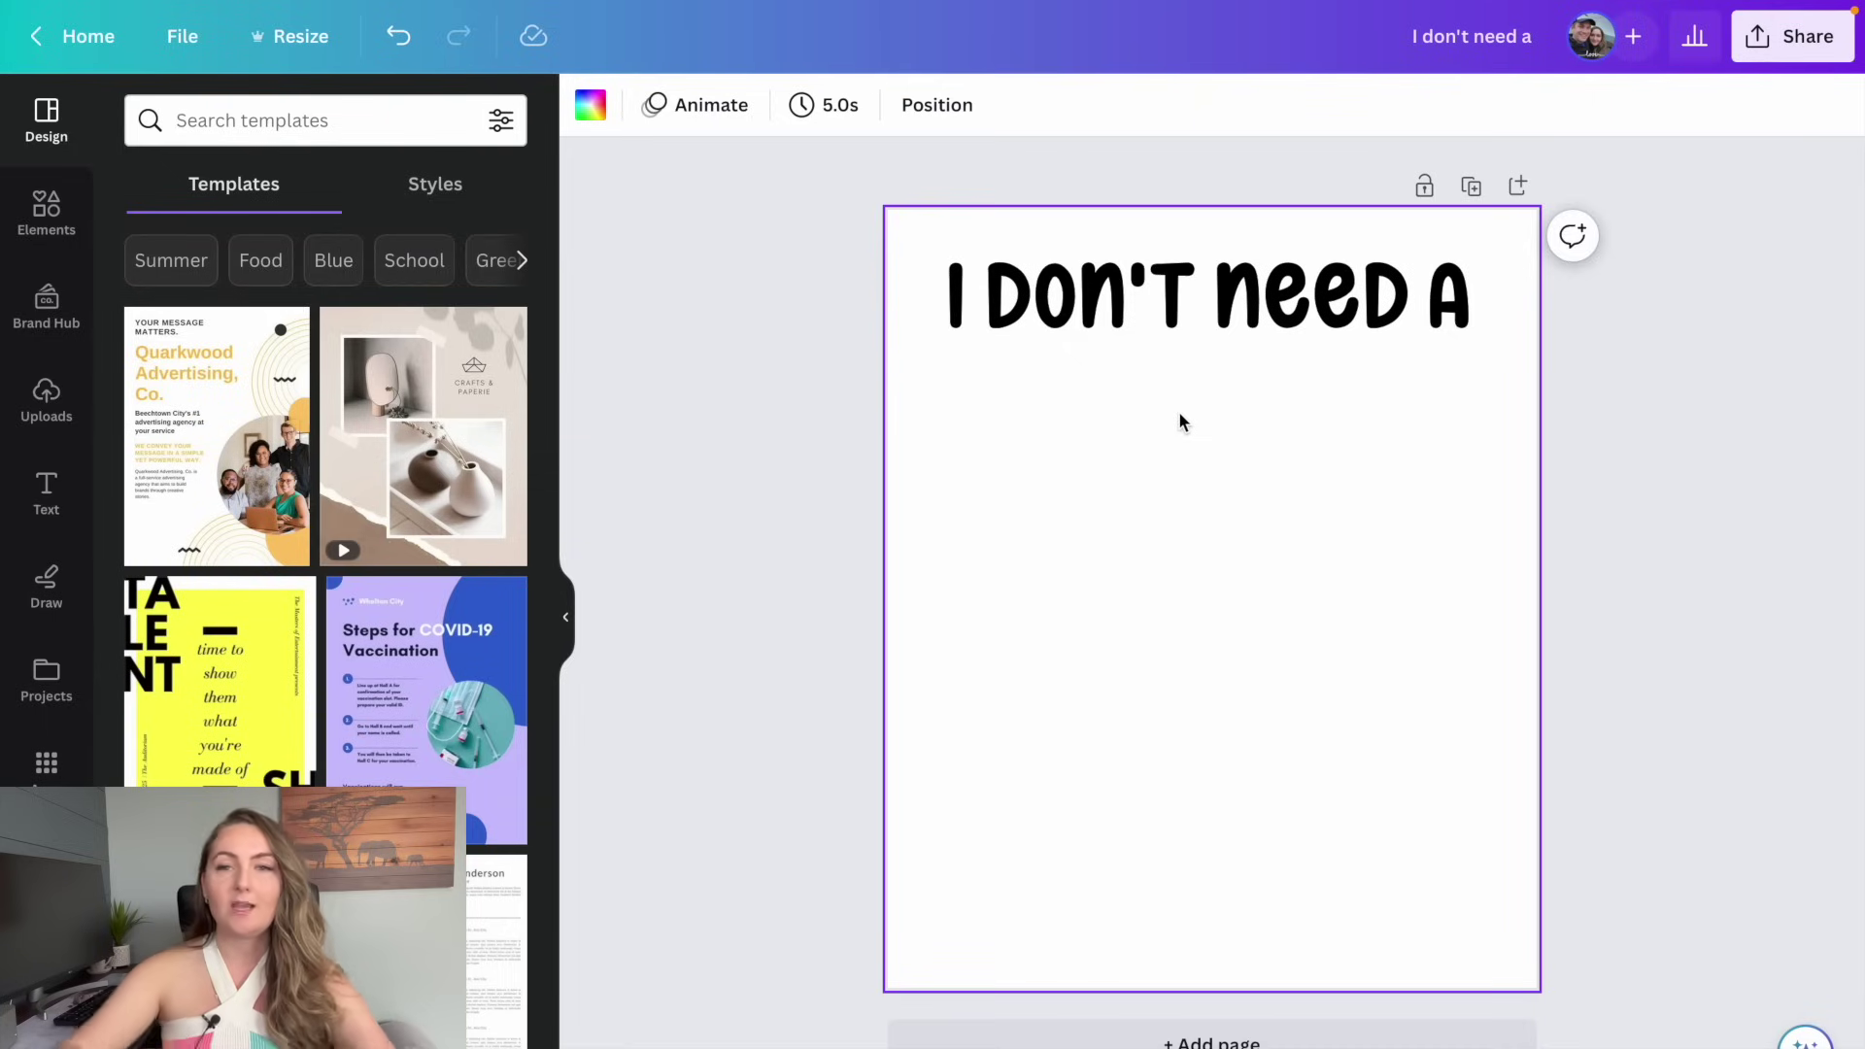
Duplicate the "I don't need a" line directly below itself and change the copy's text to "good lawyer"
click(1208, 335)
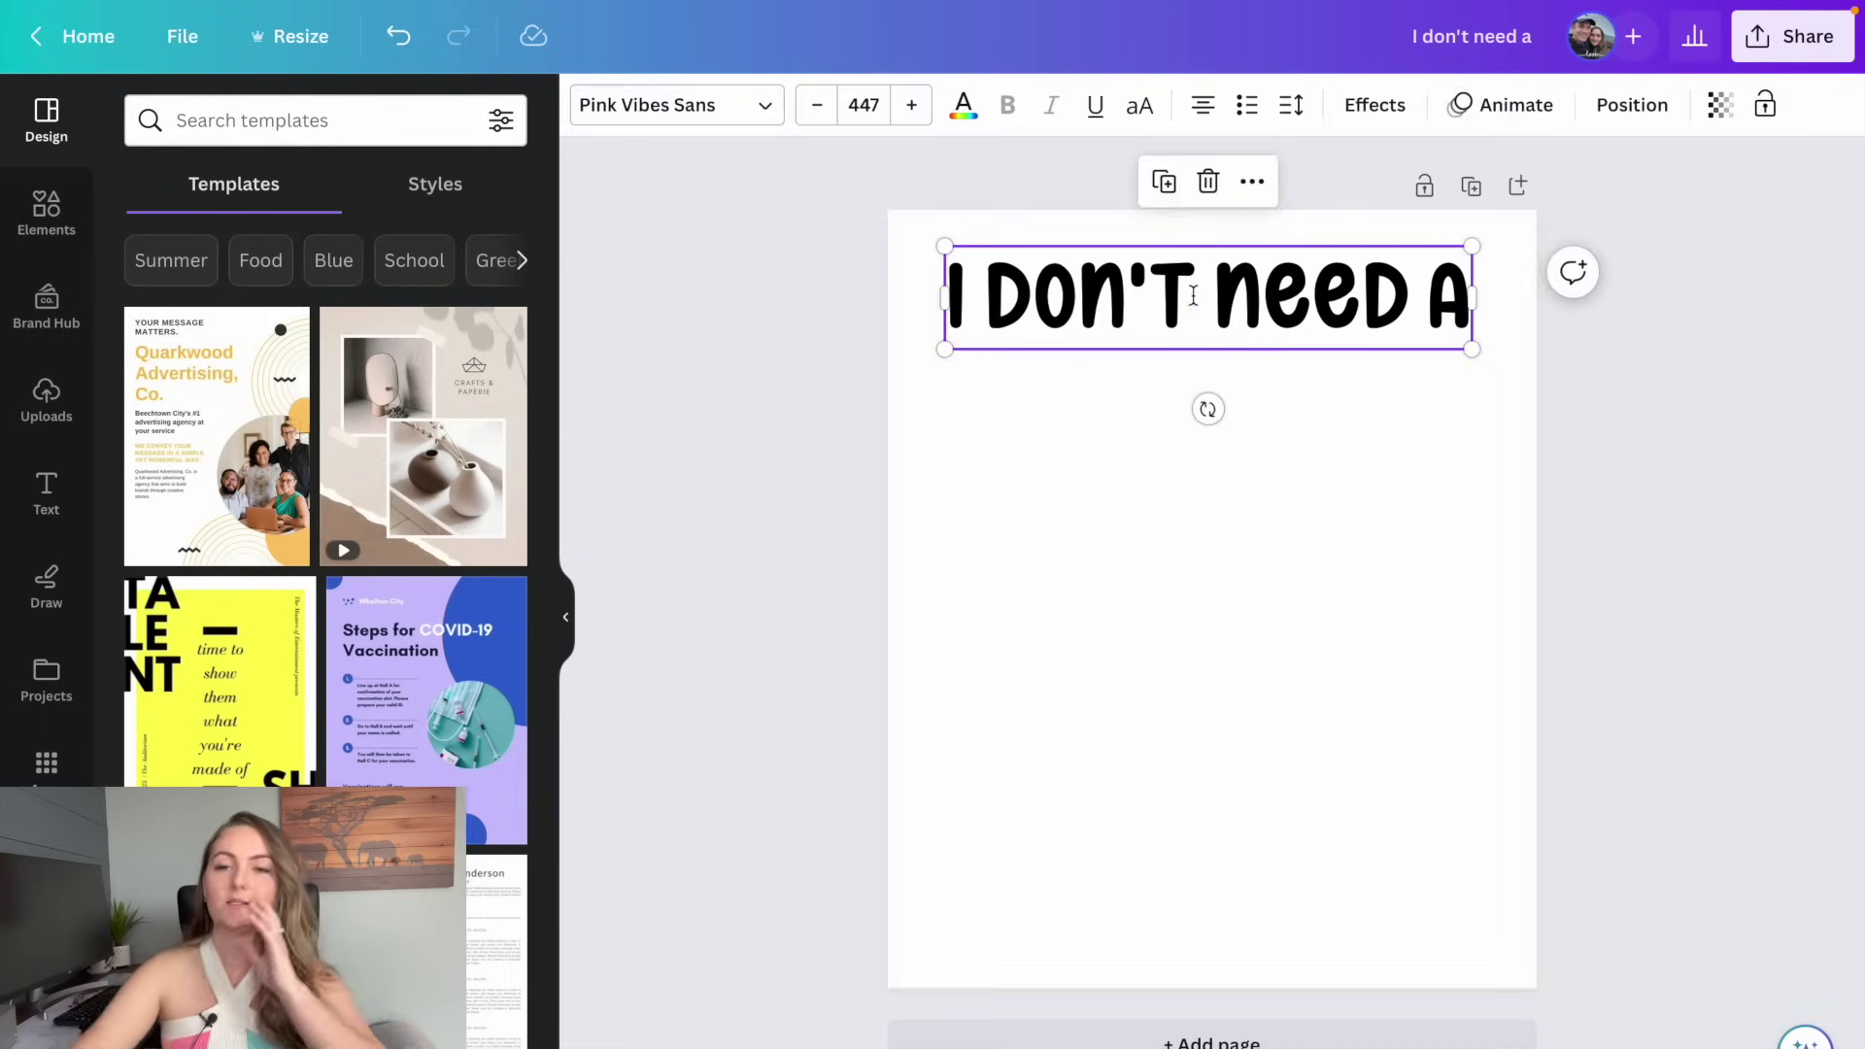
drag(1212, 293, 1207, 375)
click(1206, 375)
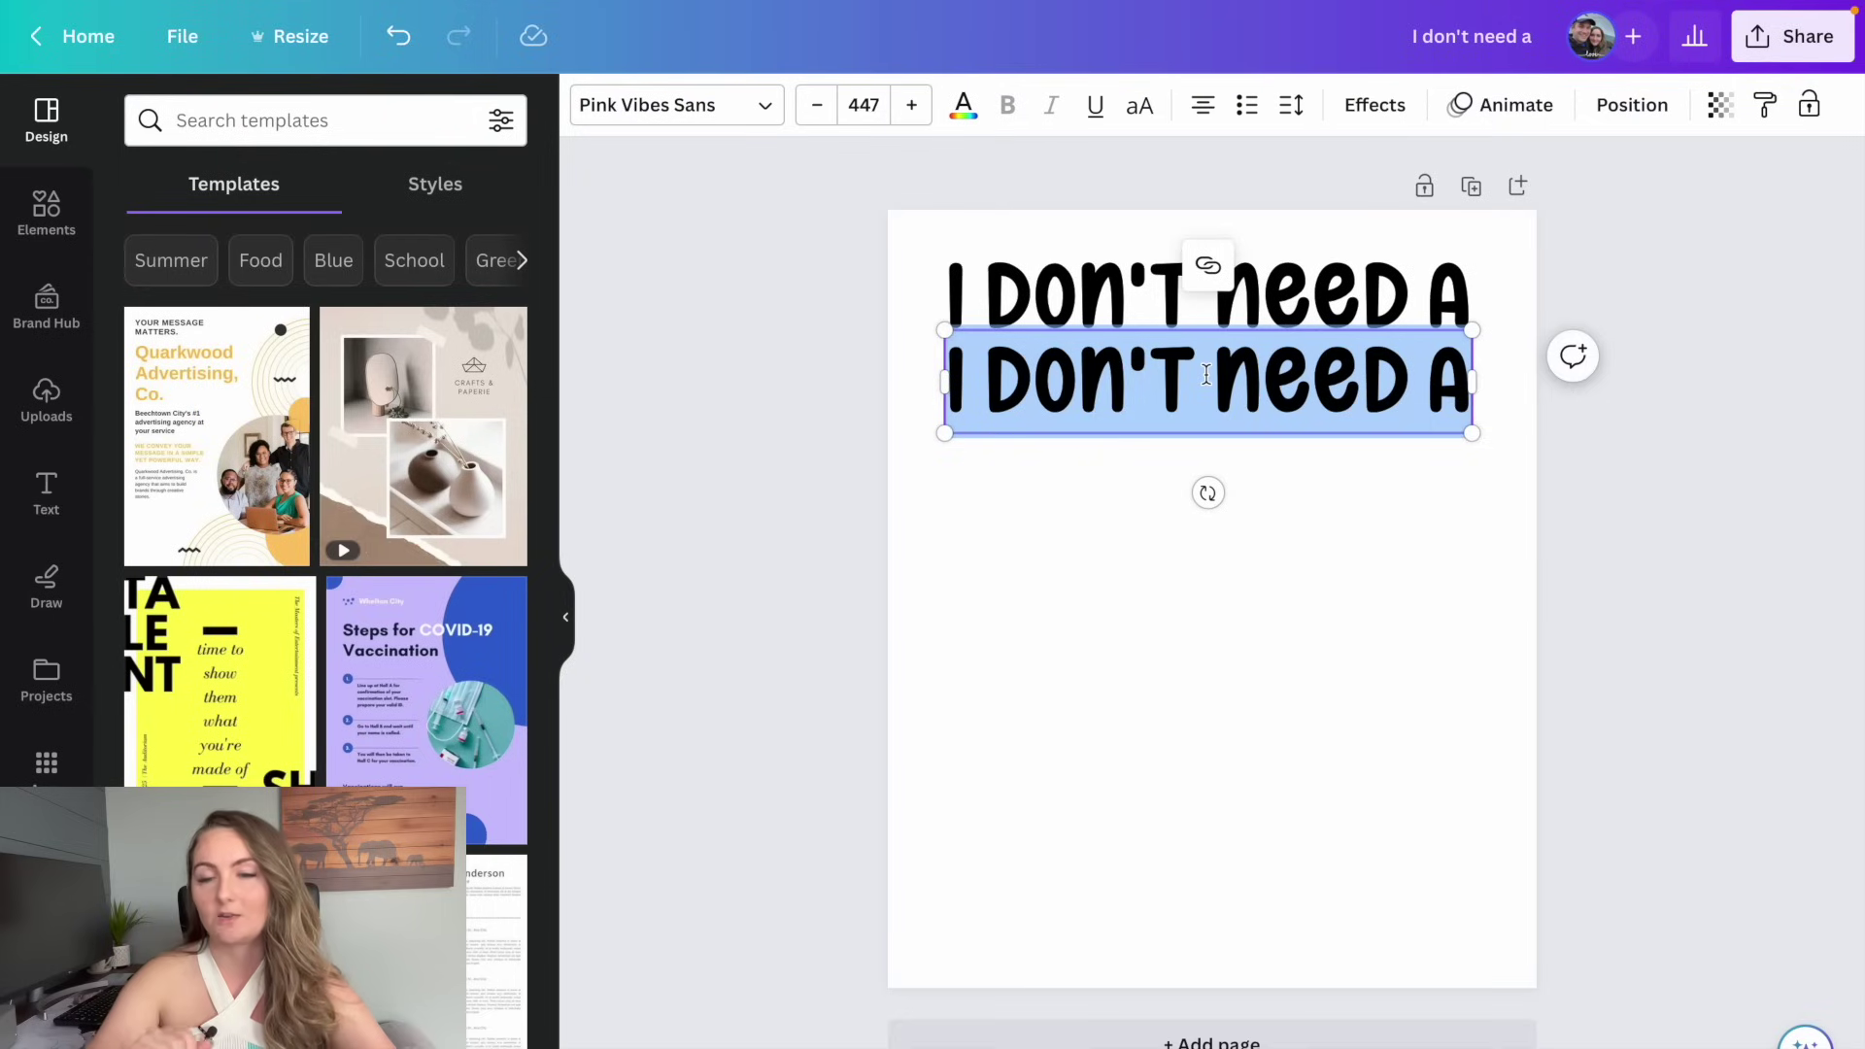
text(good law)
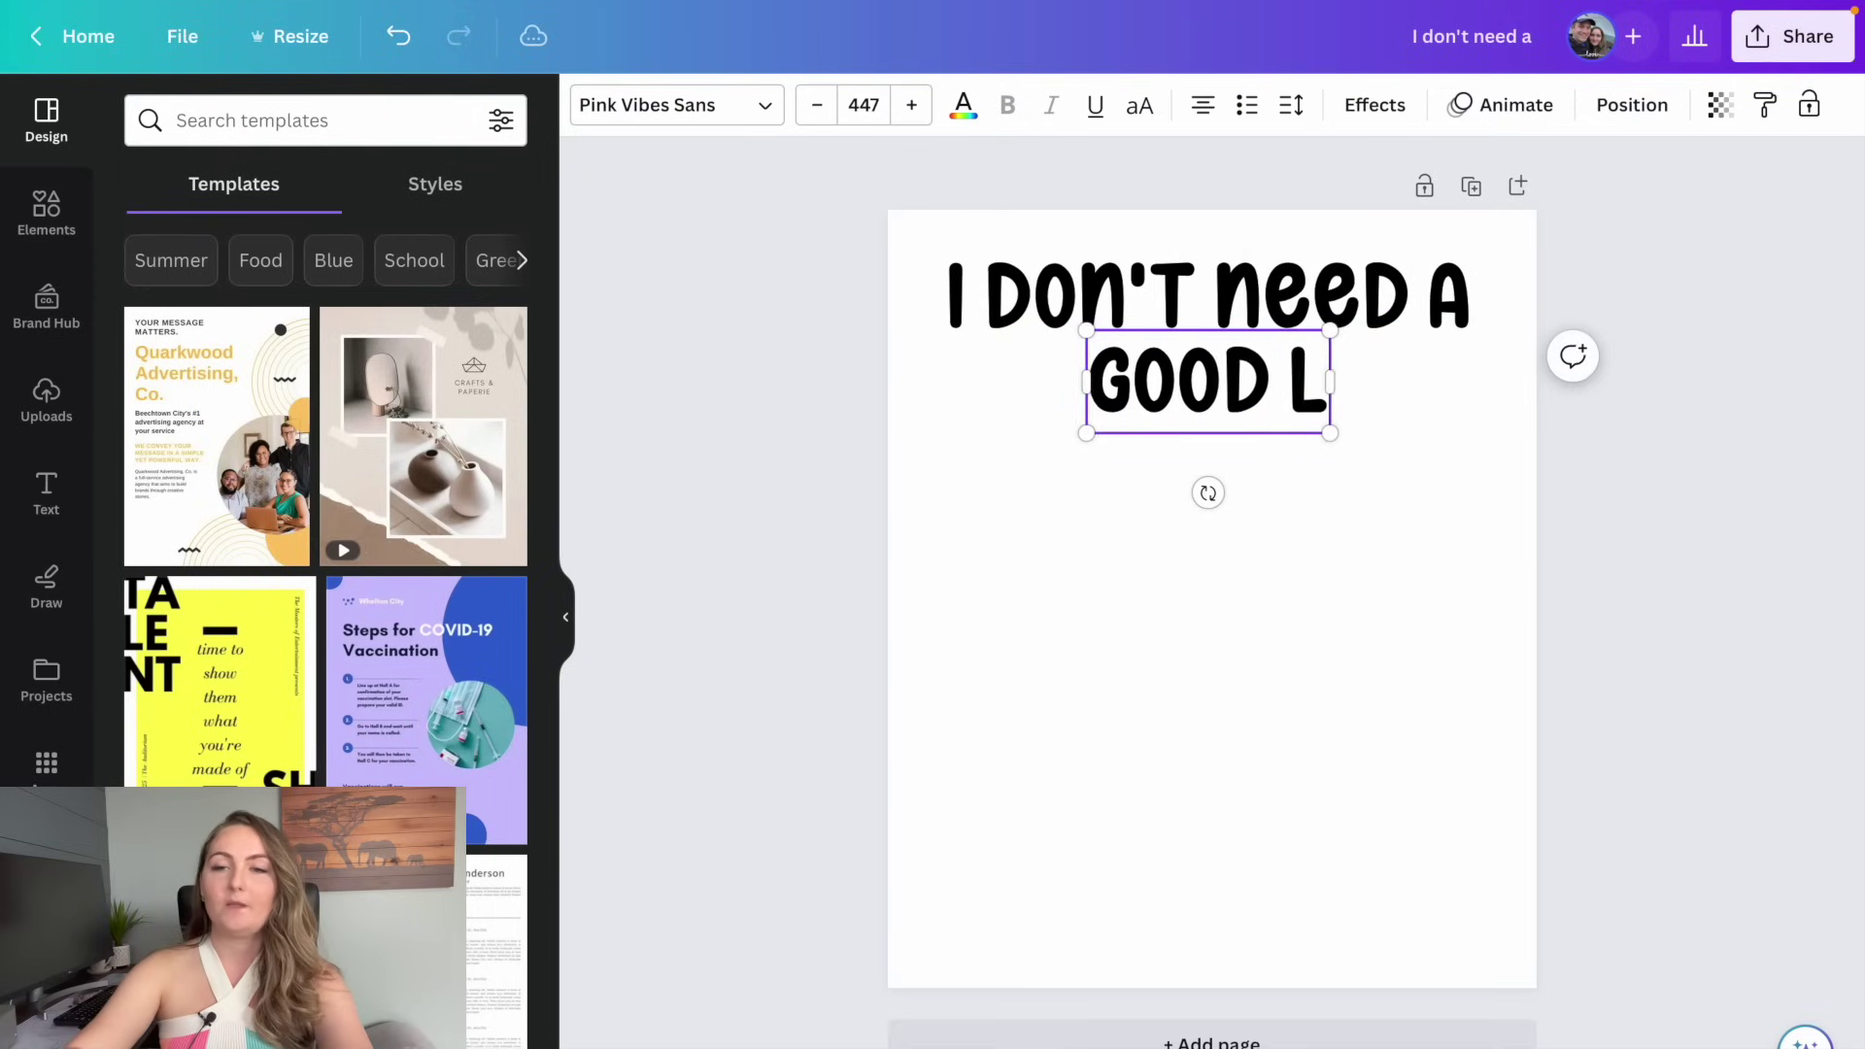
text(yer)
Set the "good lawyer" line to font size 447 and the Pink Vibes Regular script font
key(ctrl+a)
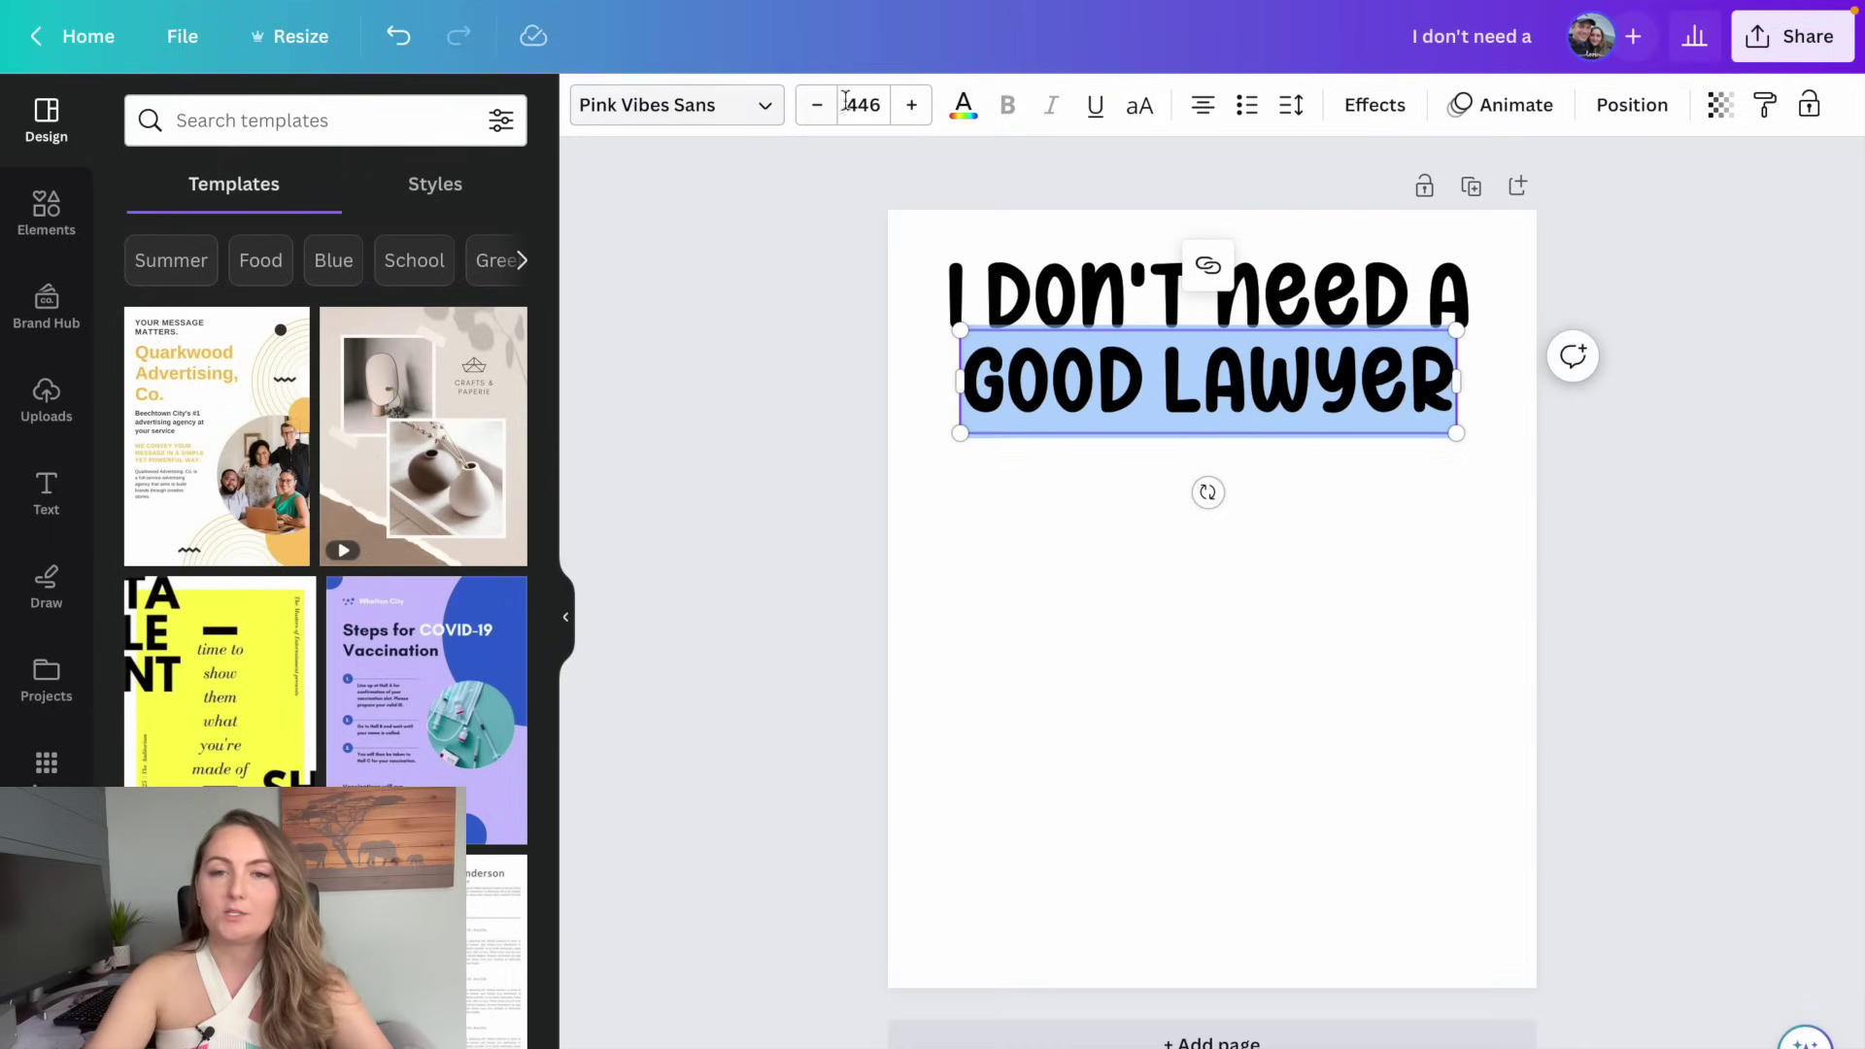
click(910, 105)
click(762, 107)
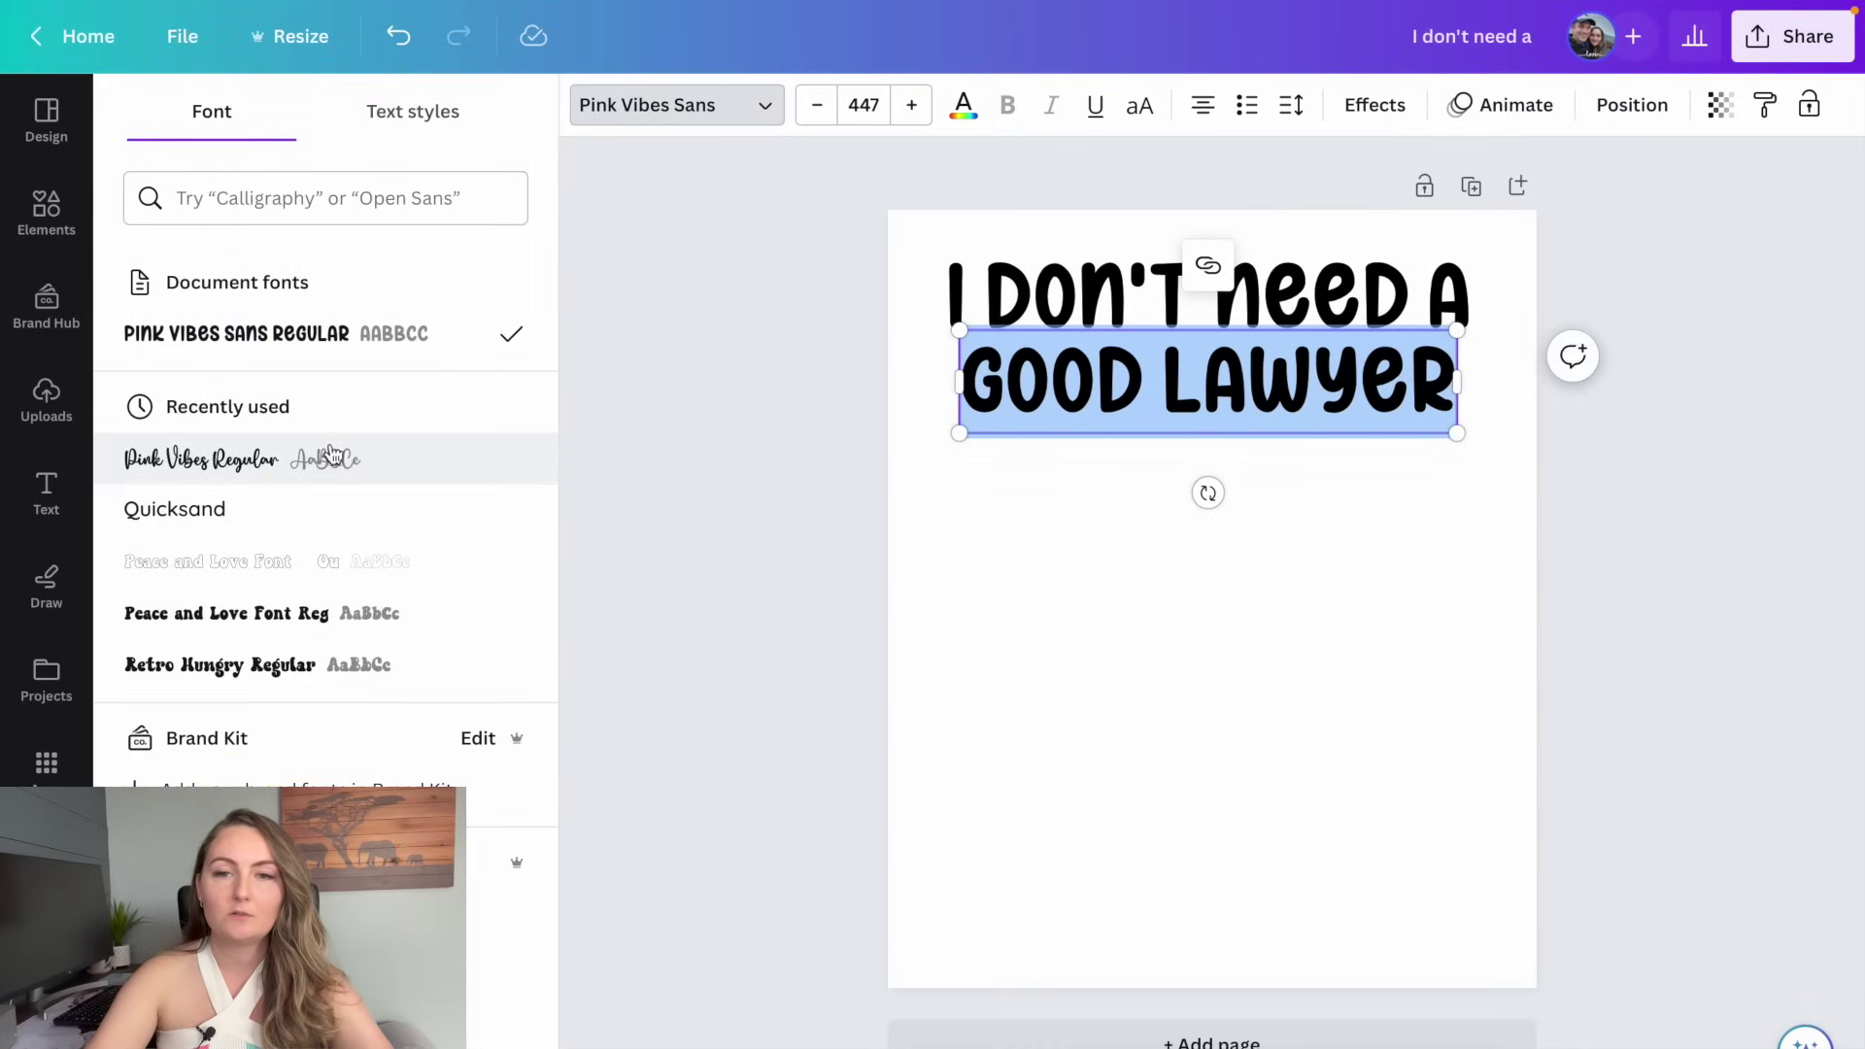
click(264, 467)
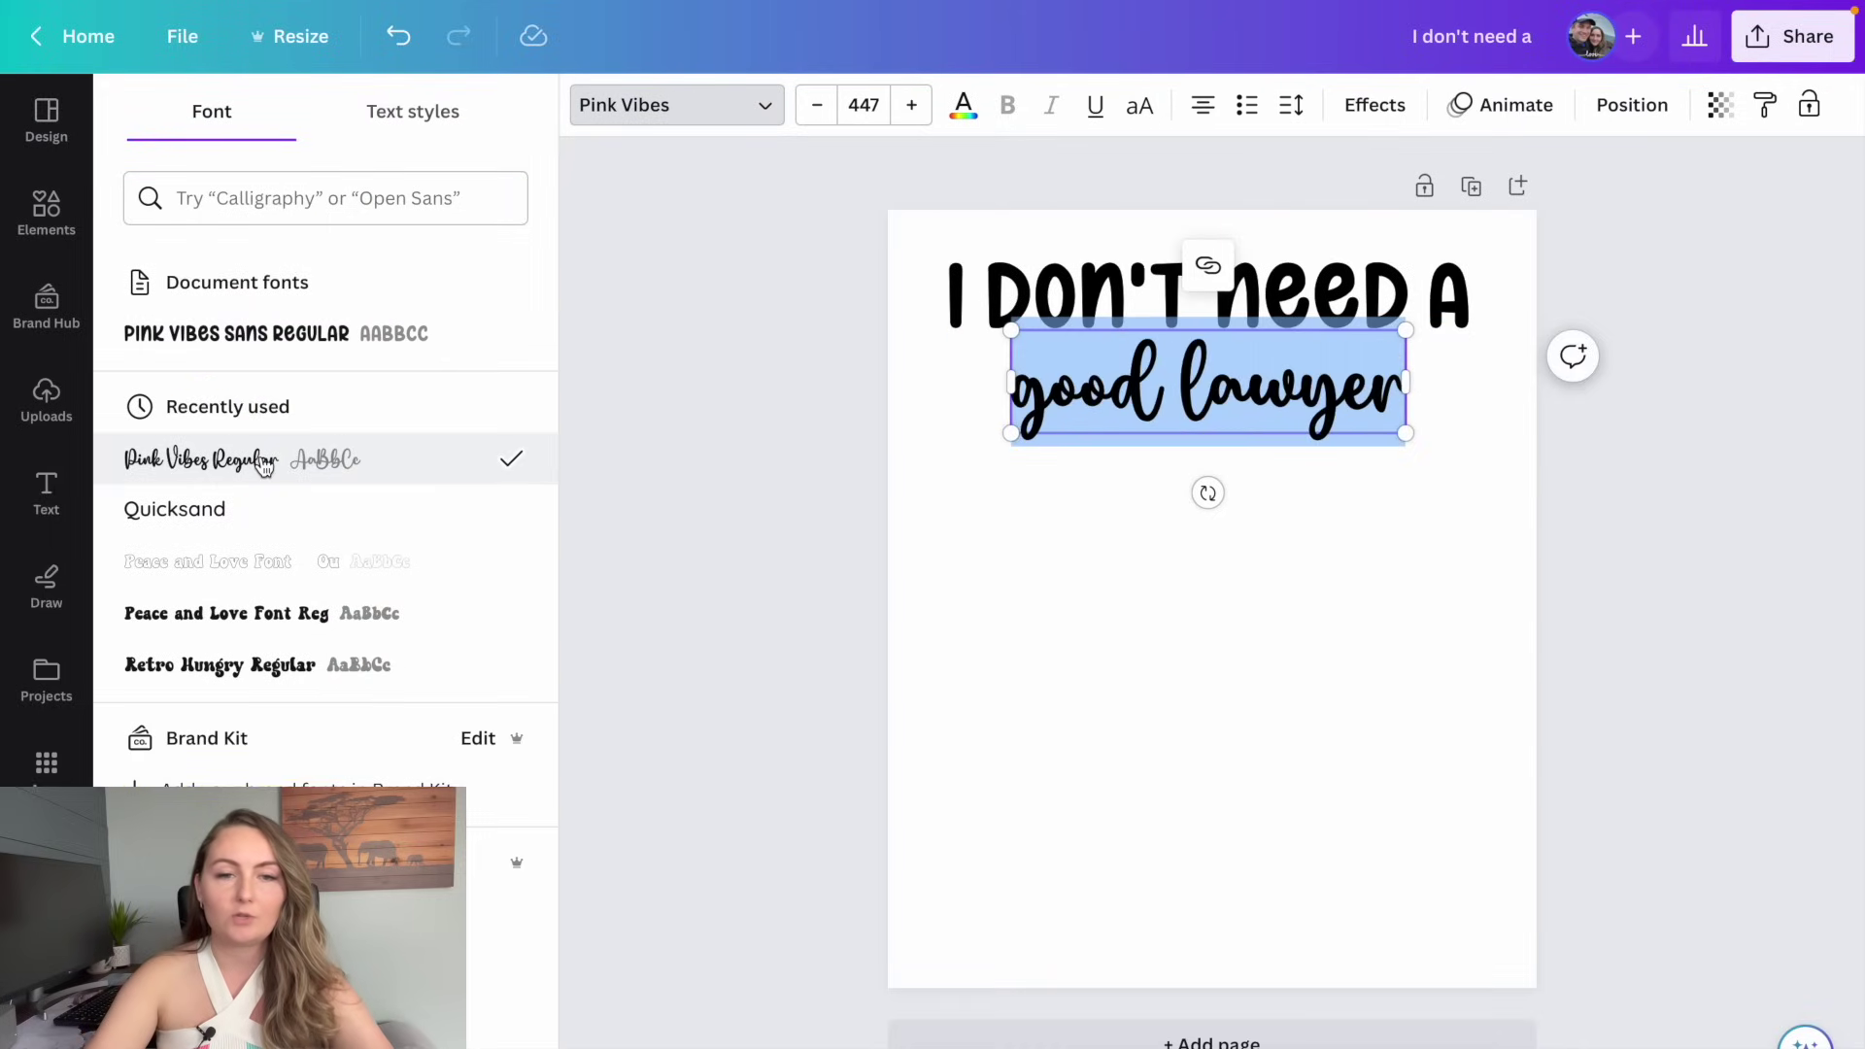
click(1486, 505)
Duplicate the "I don't need a" line below "good lawyer" and change the copy's text to "I raised one"
click(1349, 309)
drag(1147, 337, 1147, 527)
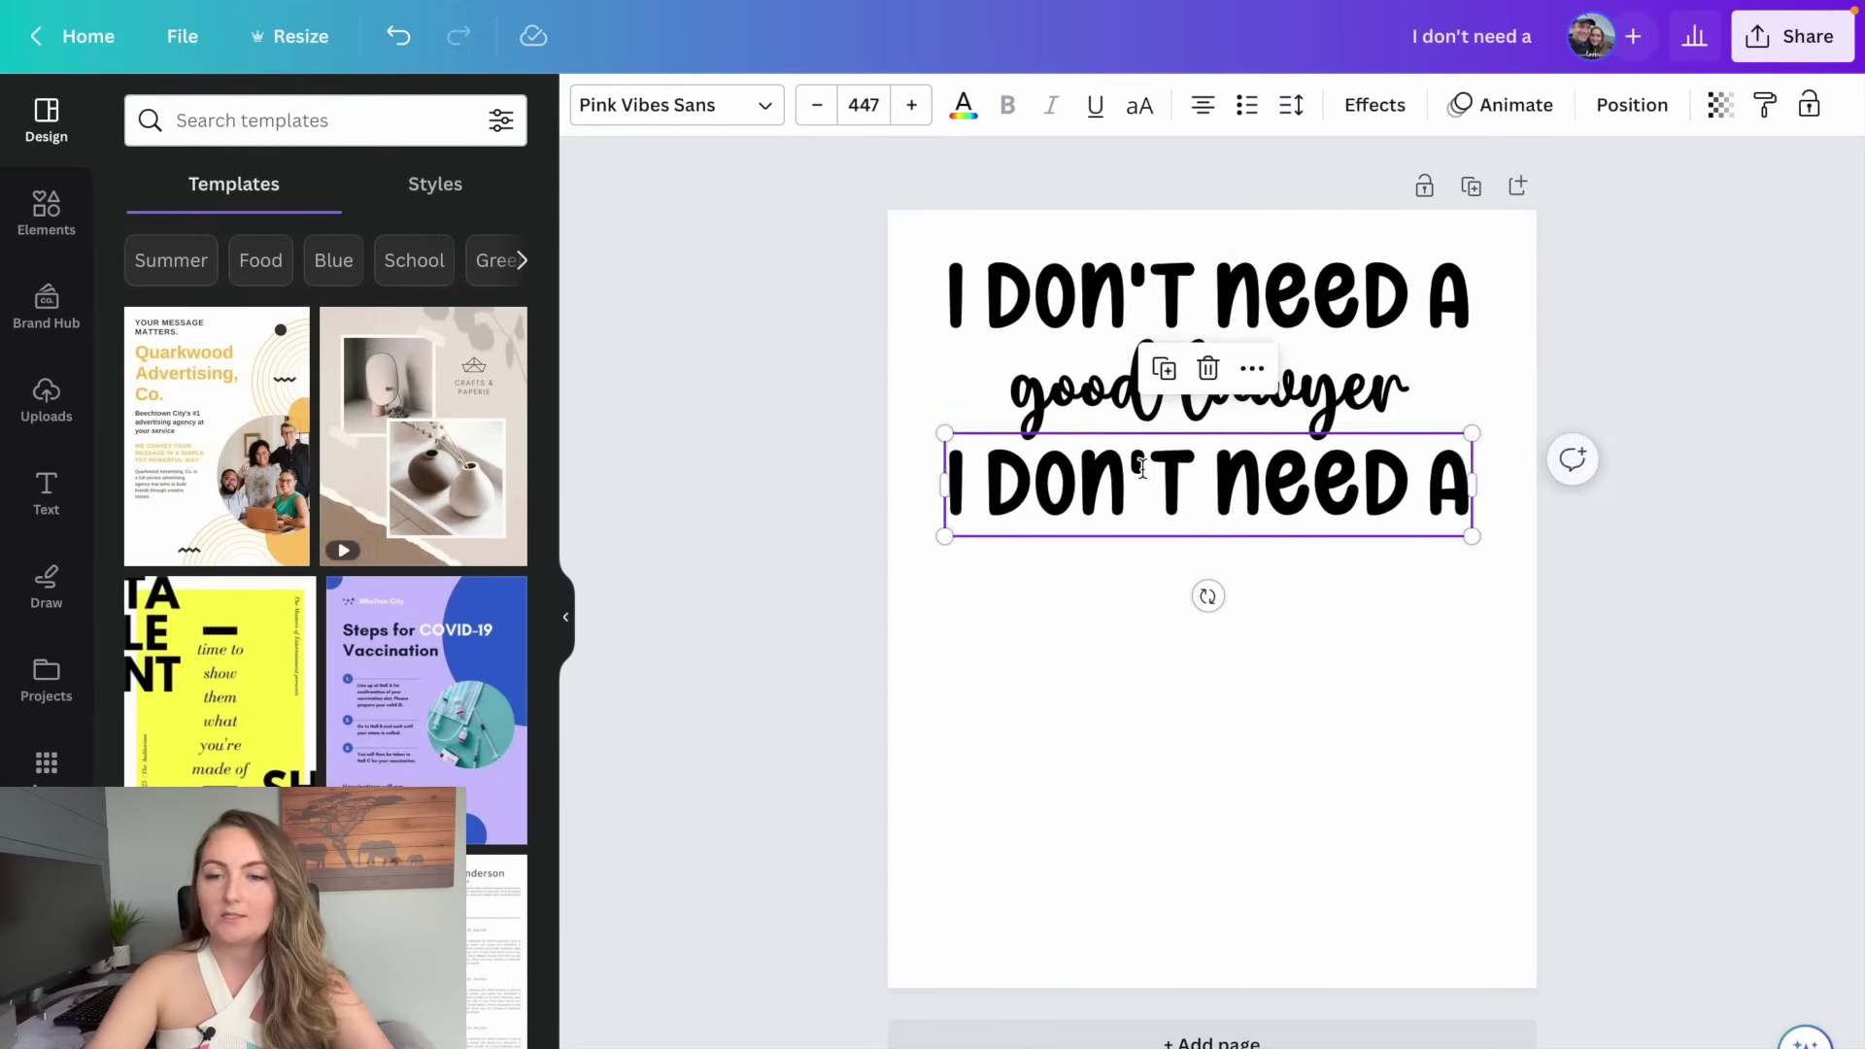
click(1143, 470)
text(I raised one)
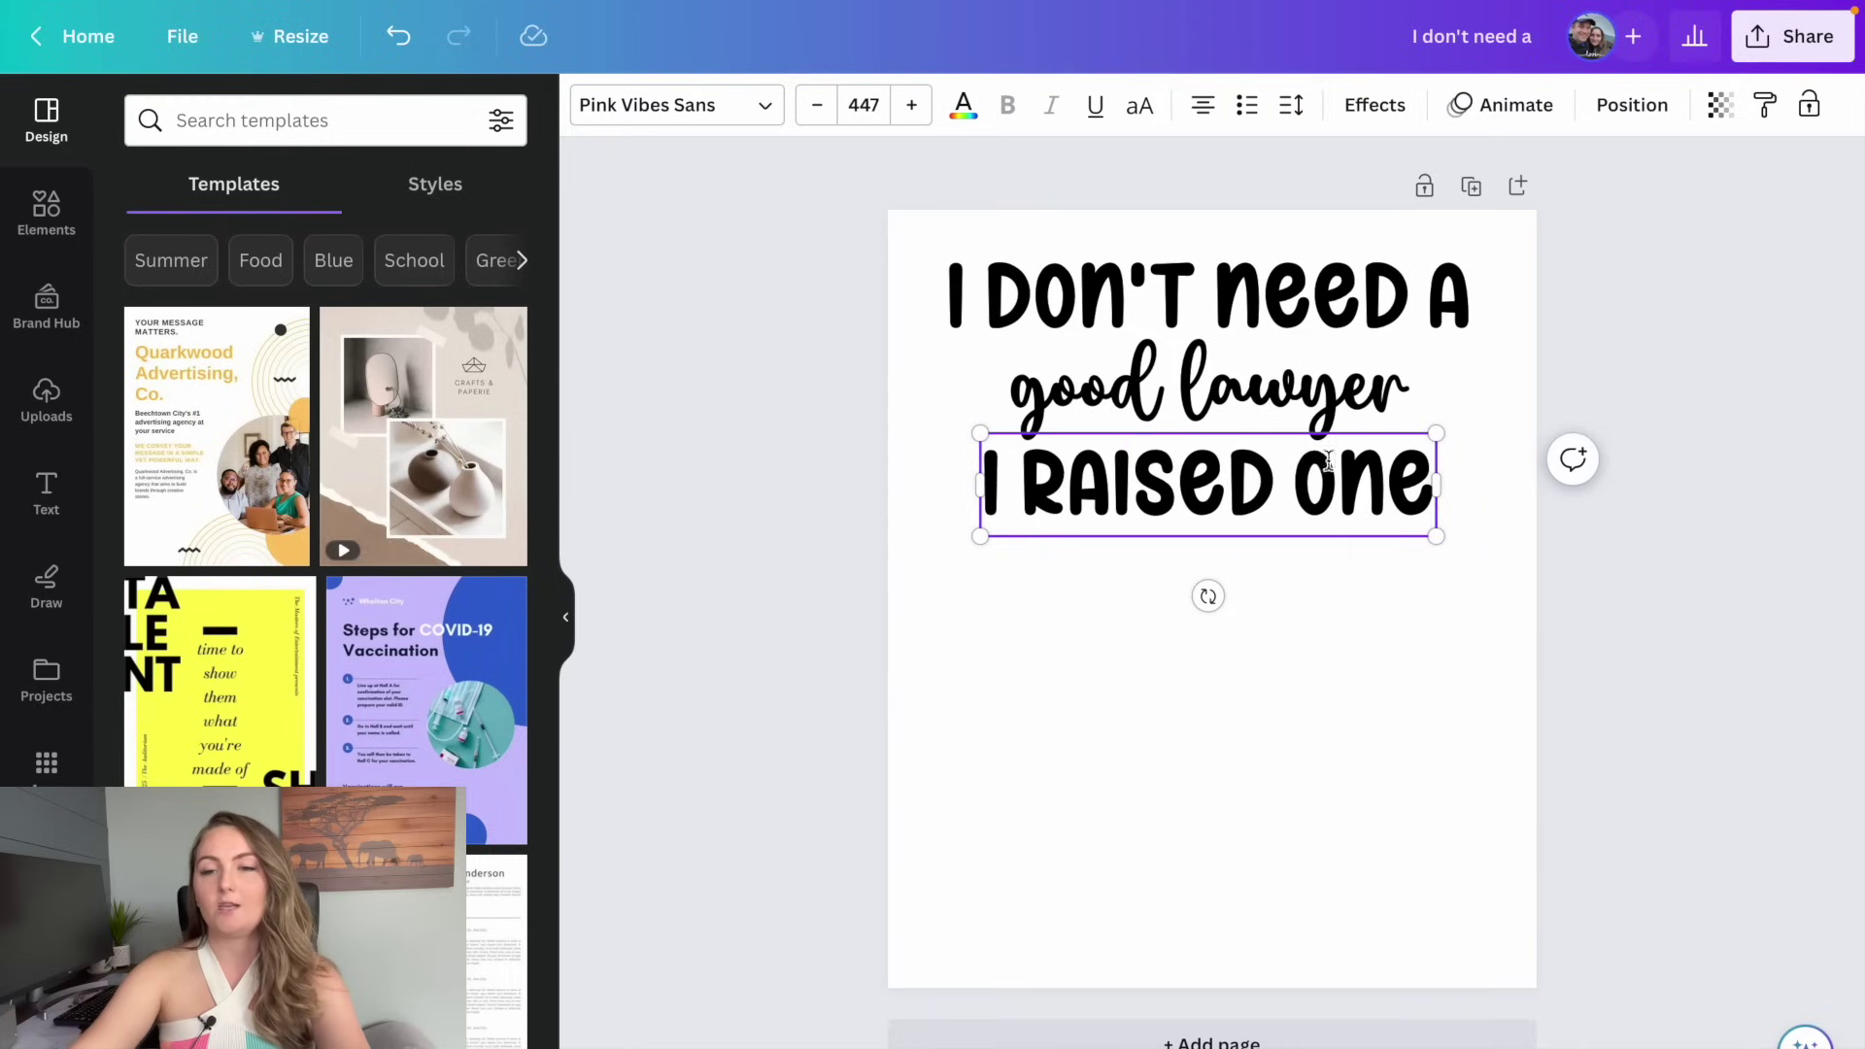
click(1520, 389)
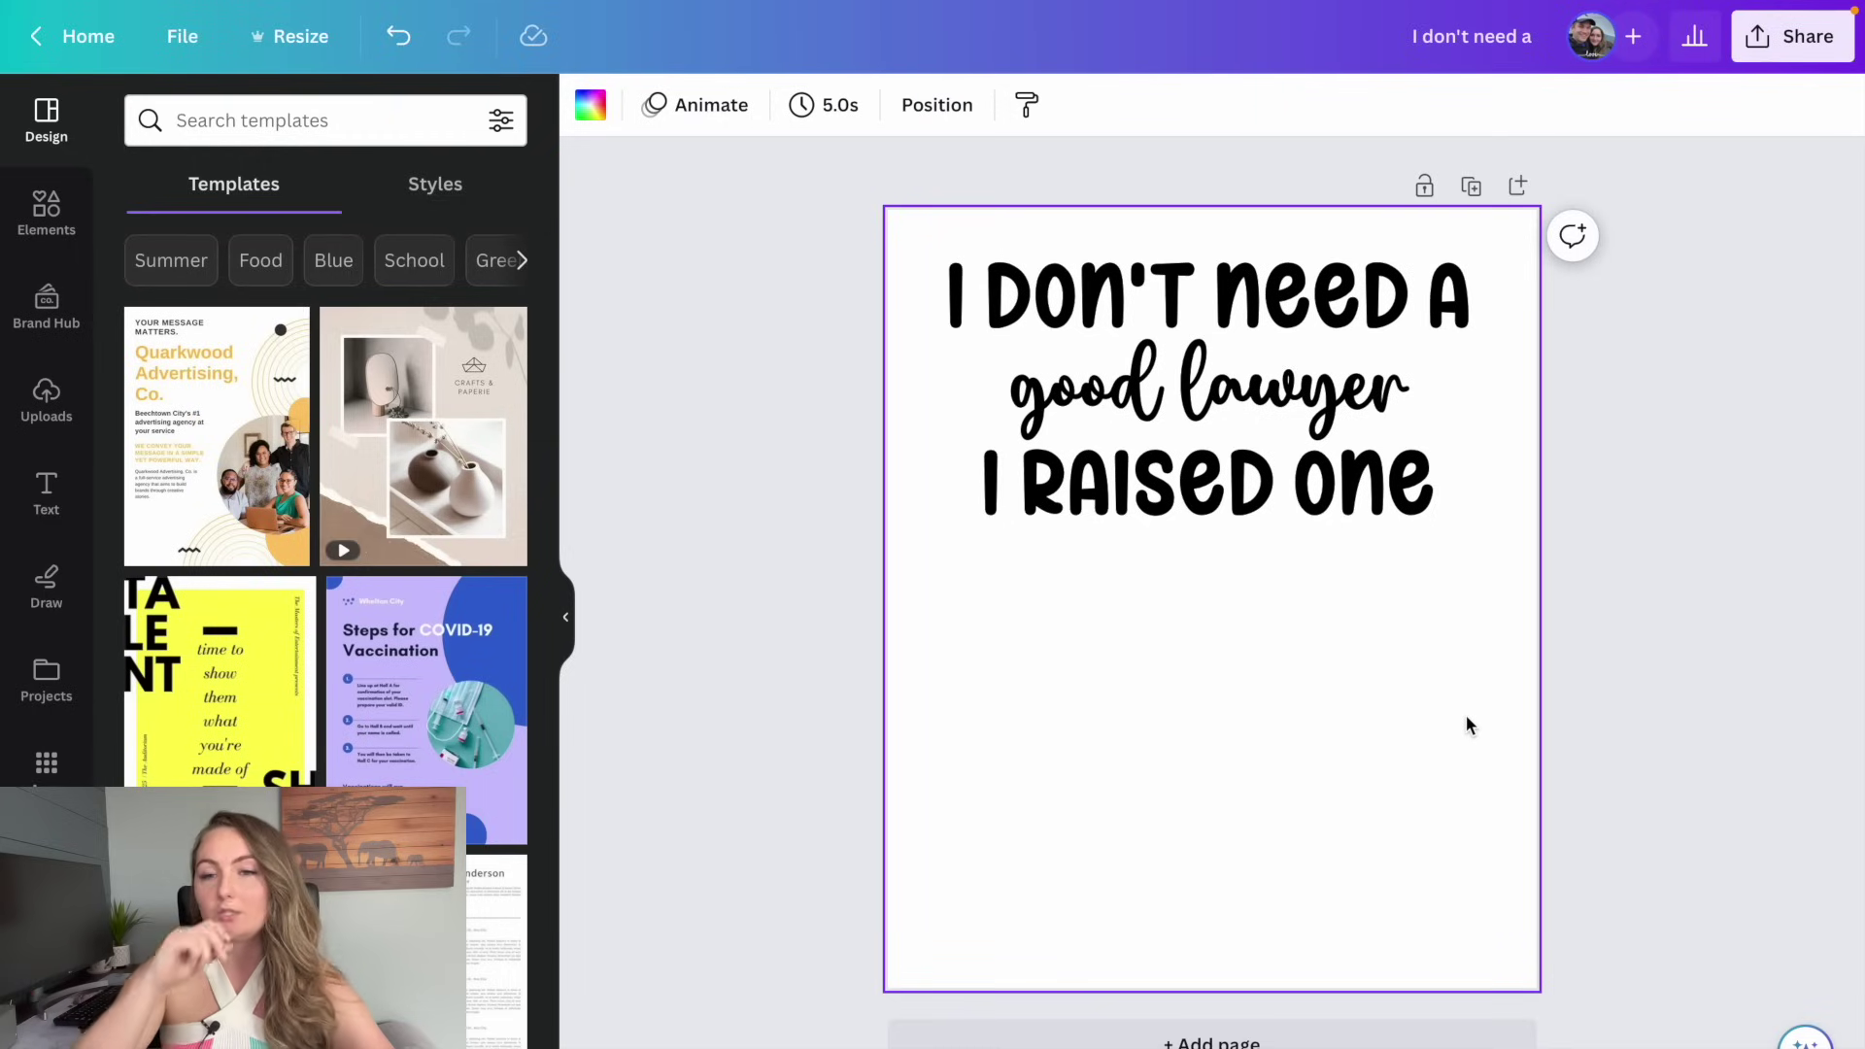
click(1226, 387)
double_click(1221, 387)
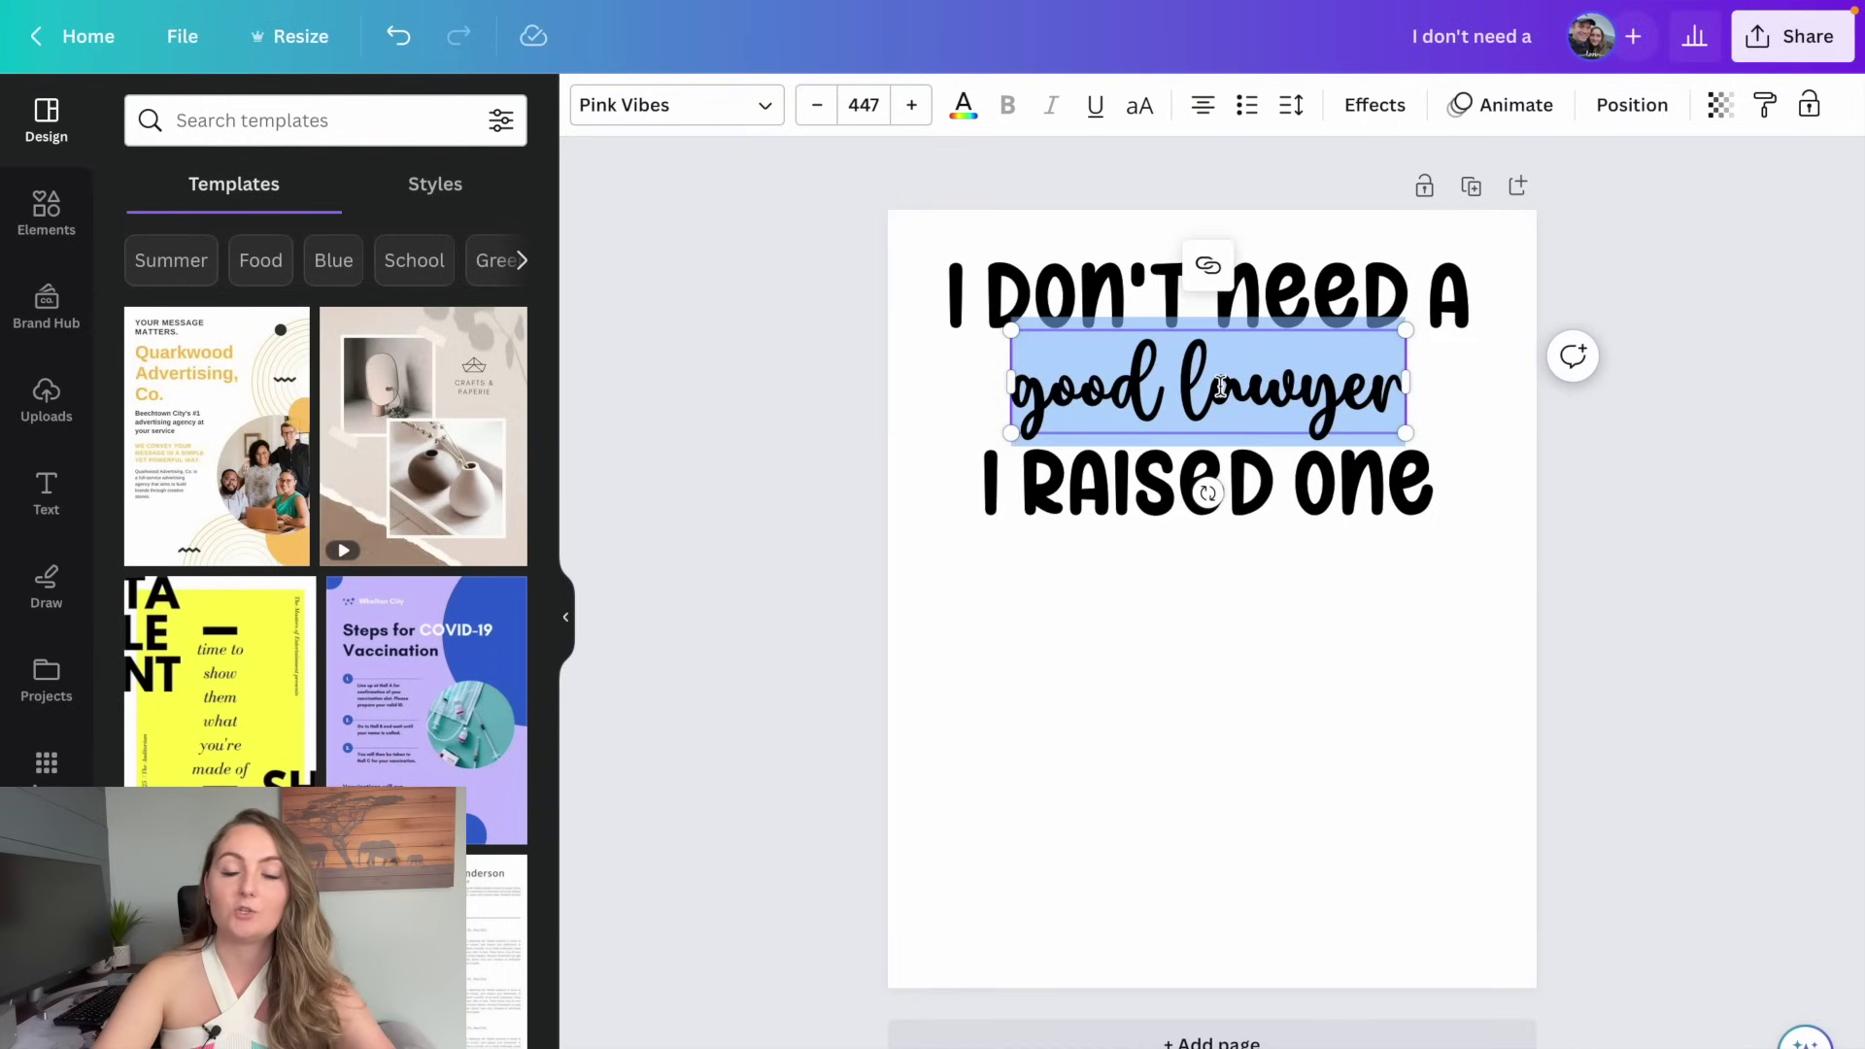
click(1112, 377)
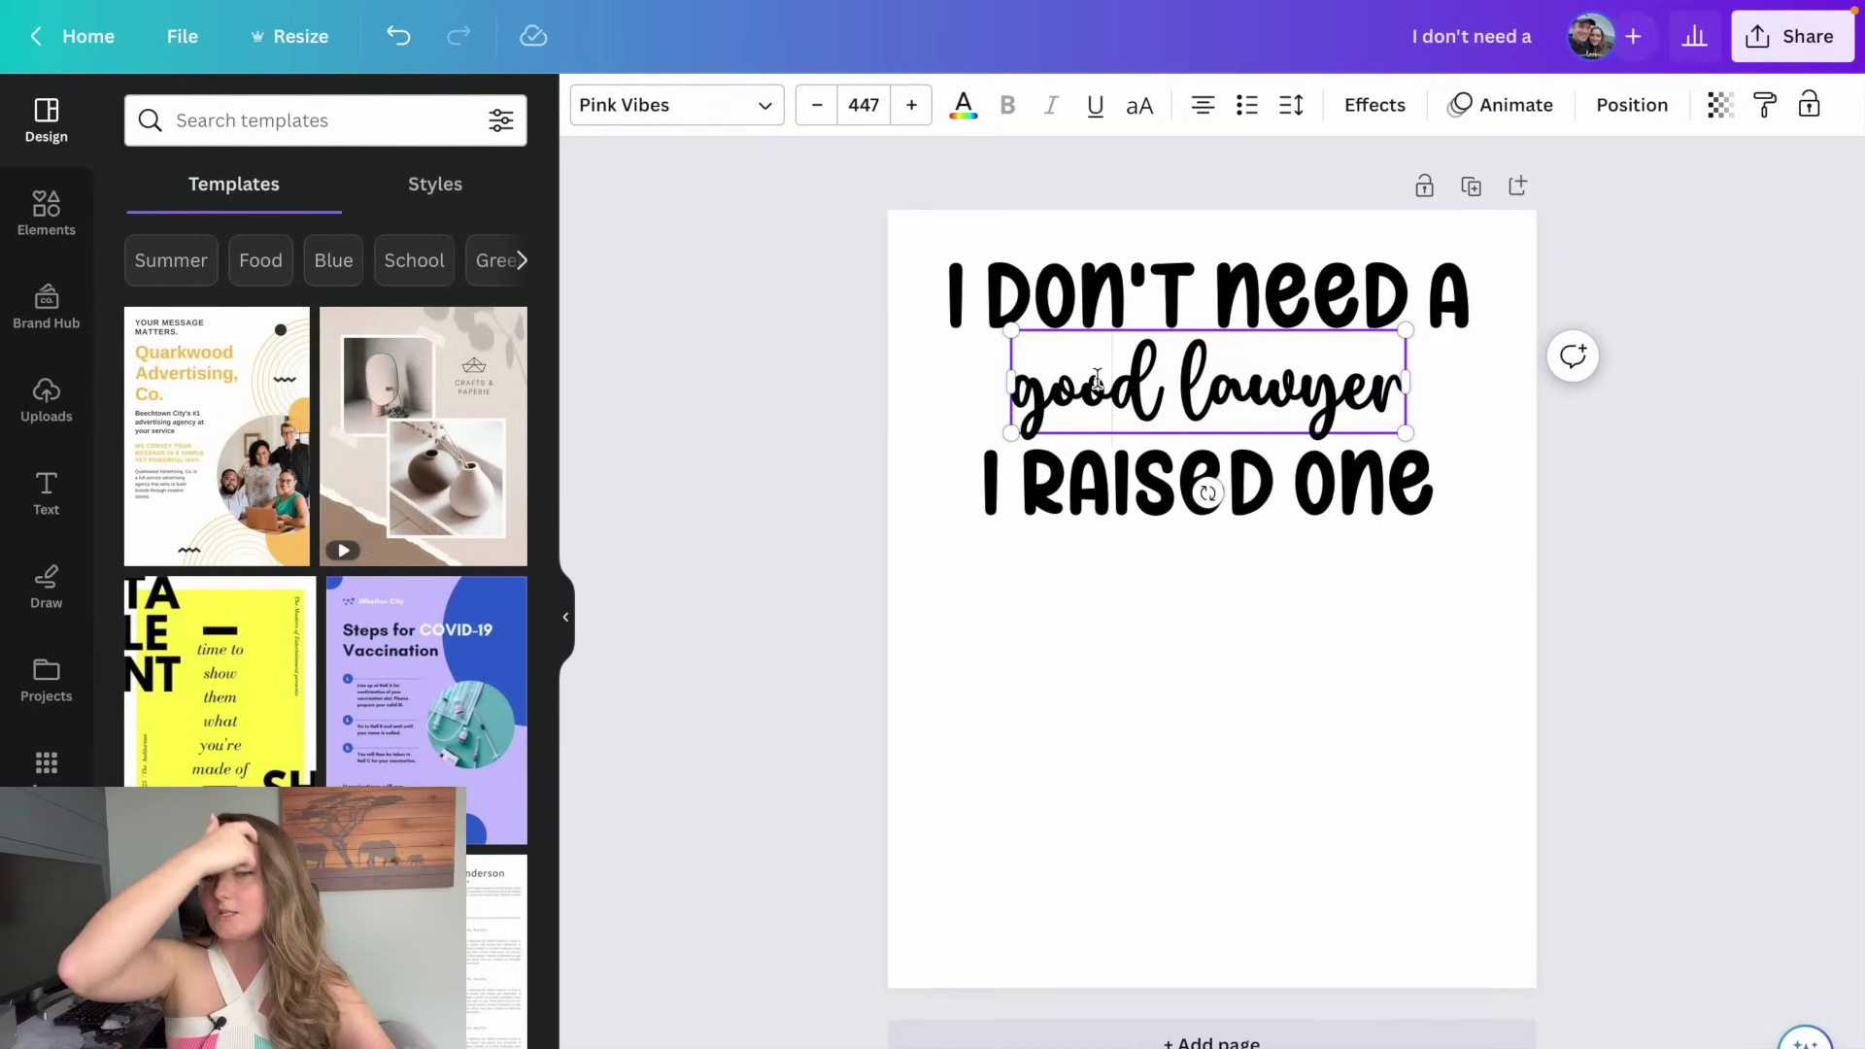
key(shift+Left)
Colour the first letter "I" of the "I don't need a" line with the darkest pink of the Brand Kit color palette
click(965, 109)
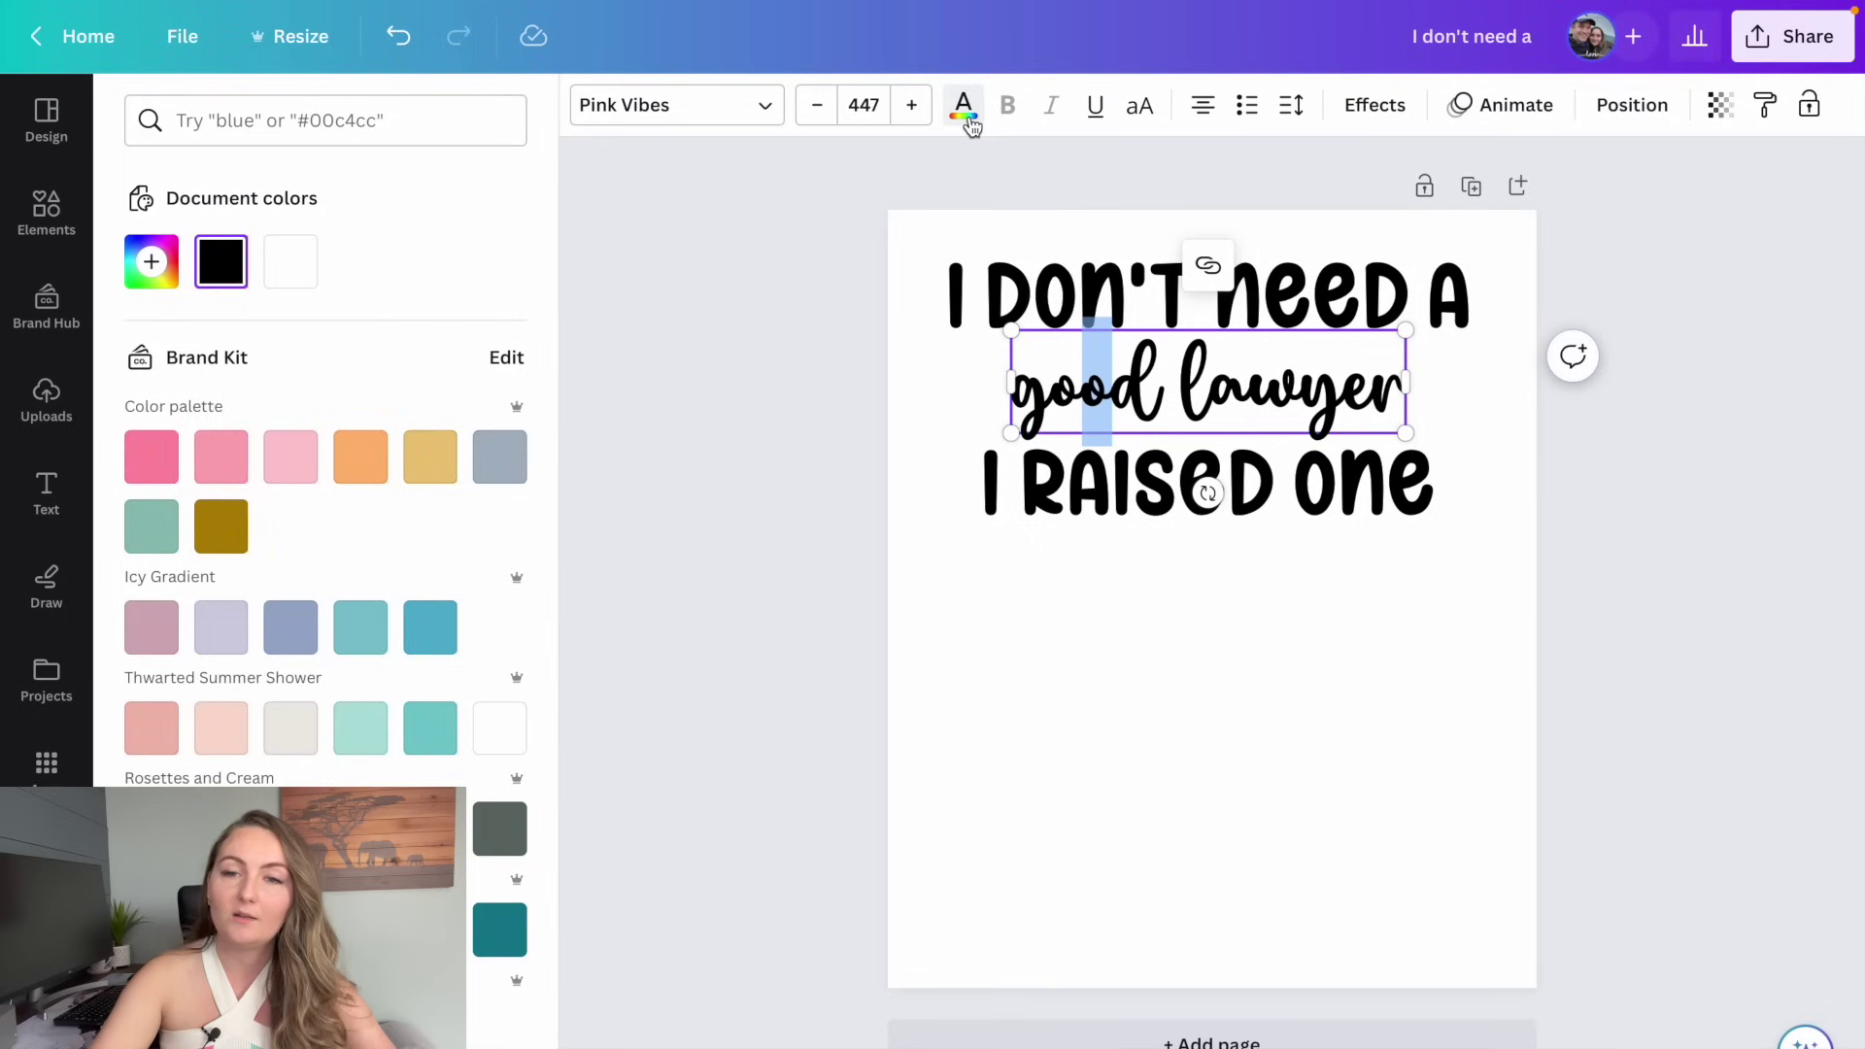
click(1156, 272)
click(972, 282)
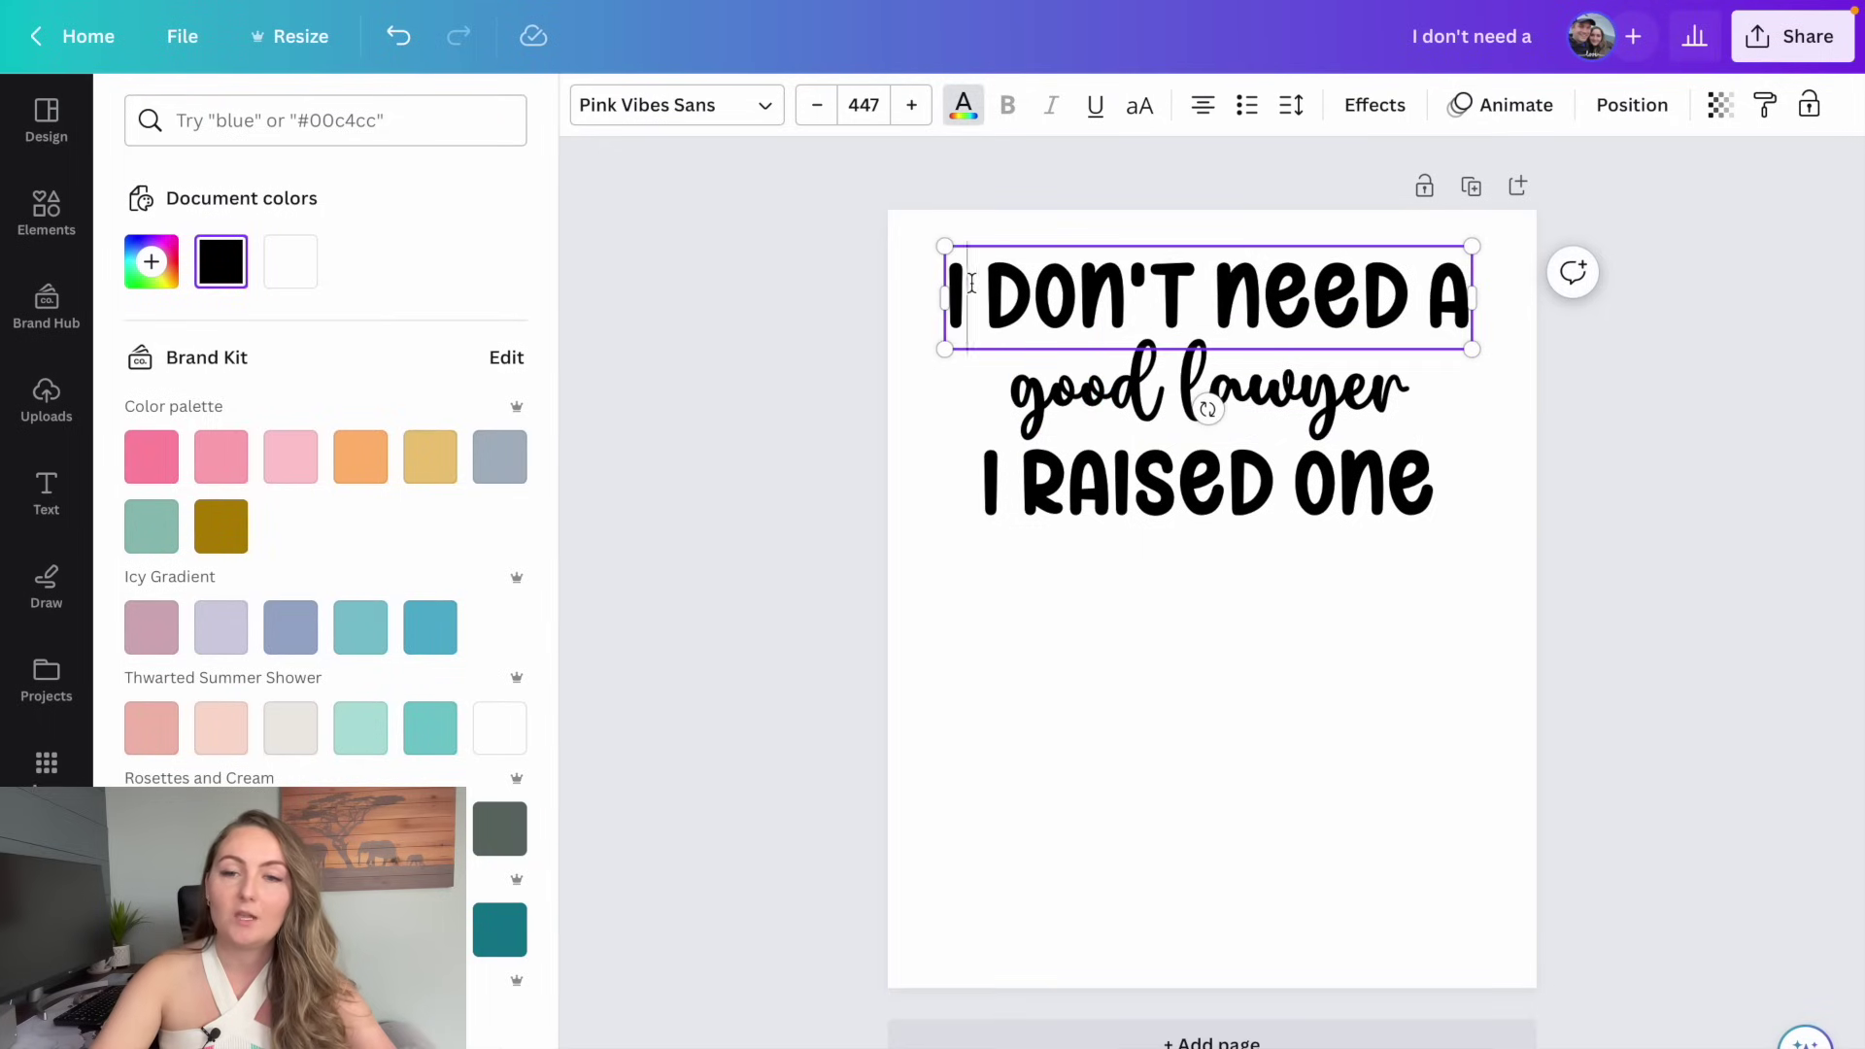
drag(972, 282, 945, 290)
click(152, 457)
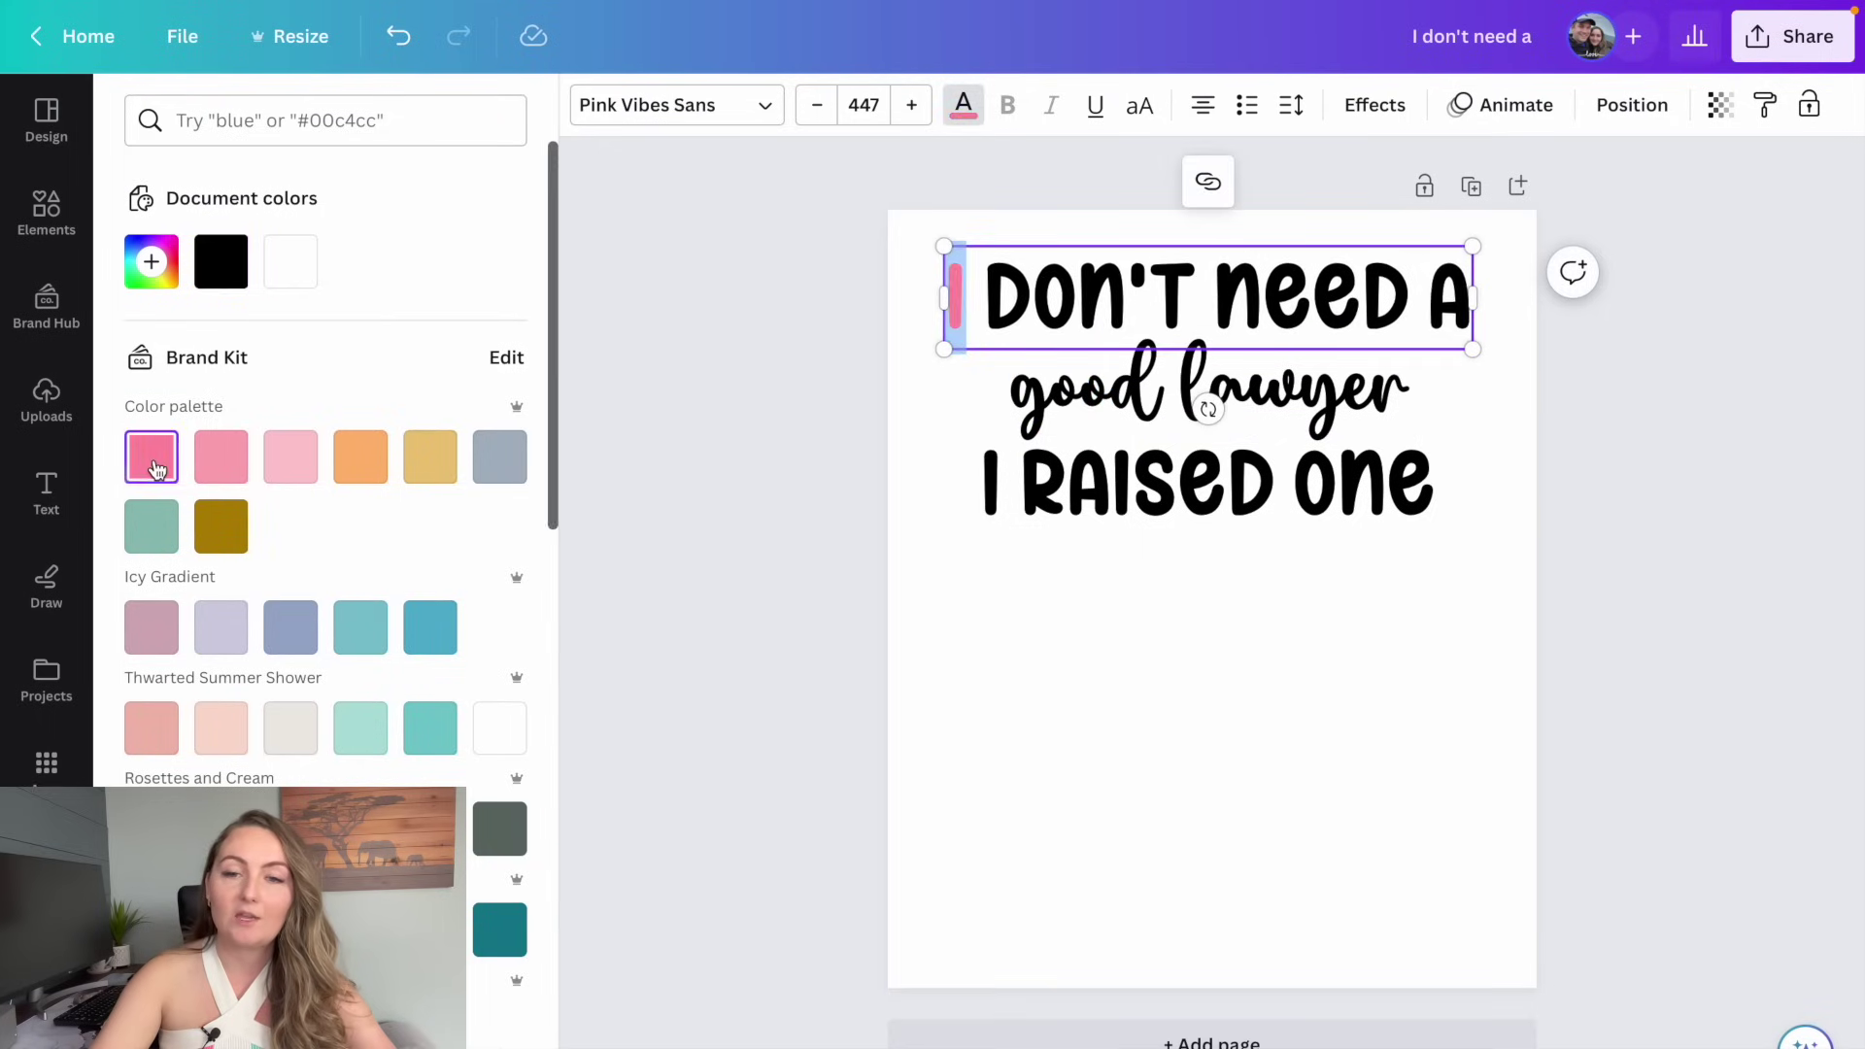
Colour the "D" of "don't" with the Brand Kit's medium pink and the "O" beside it with the light pink
click(1011, 288)
drag(1033, 292, 984, 292)
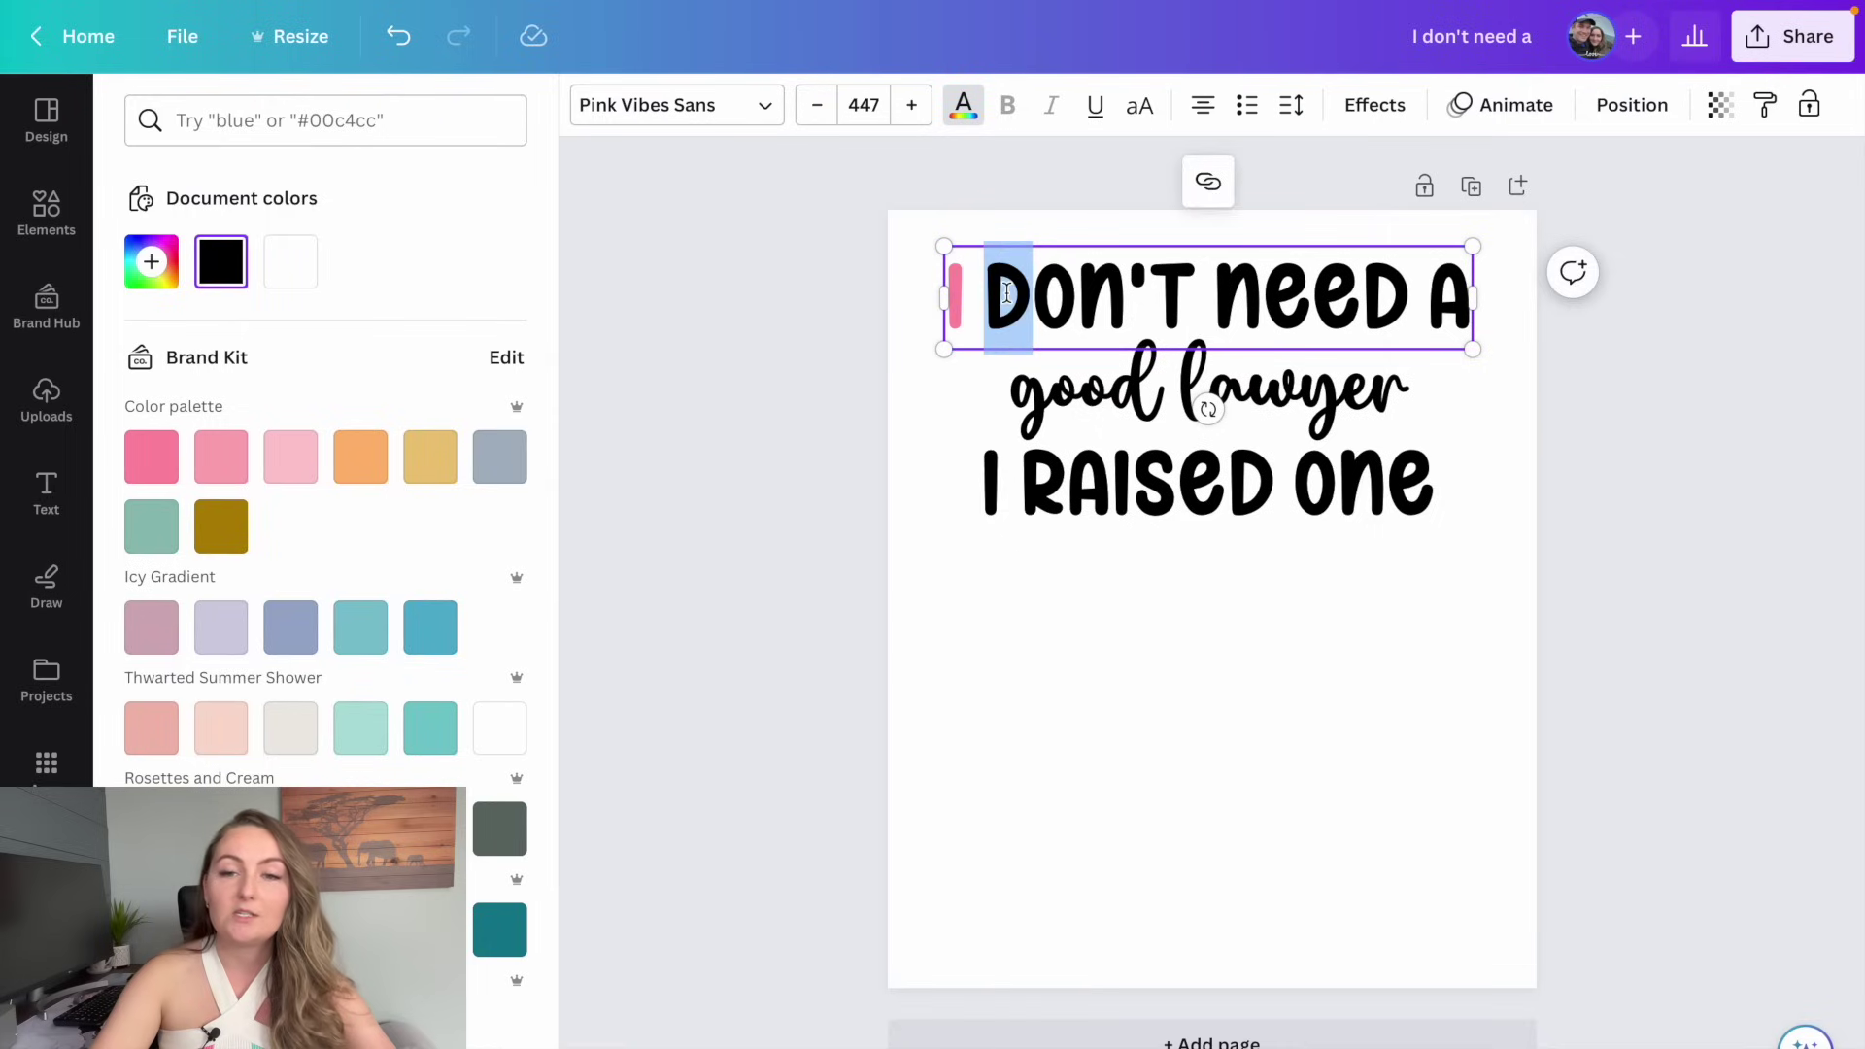
click(235, 458)
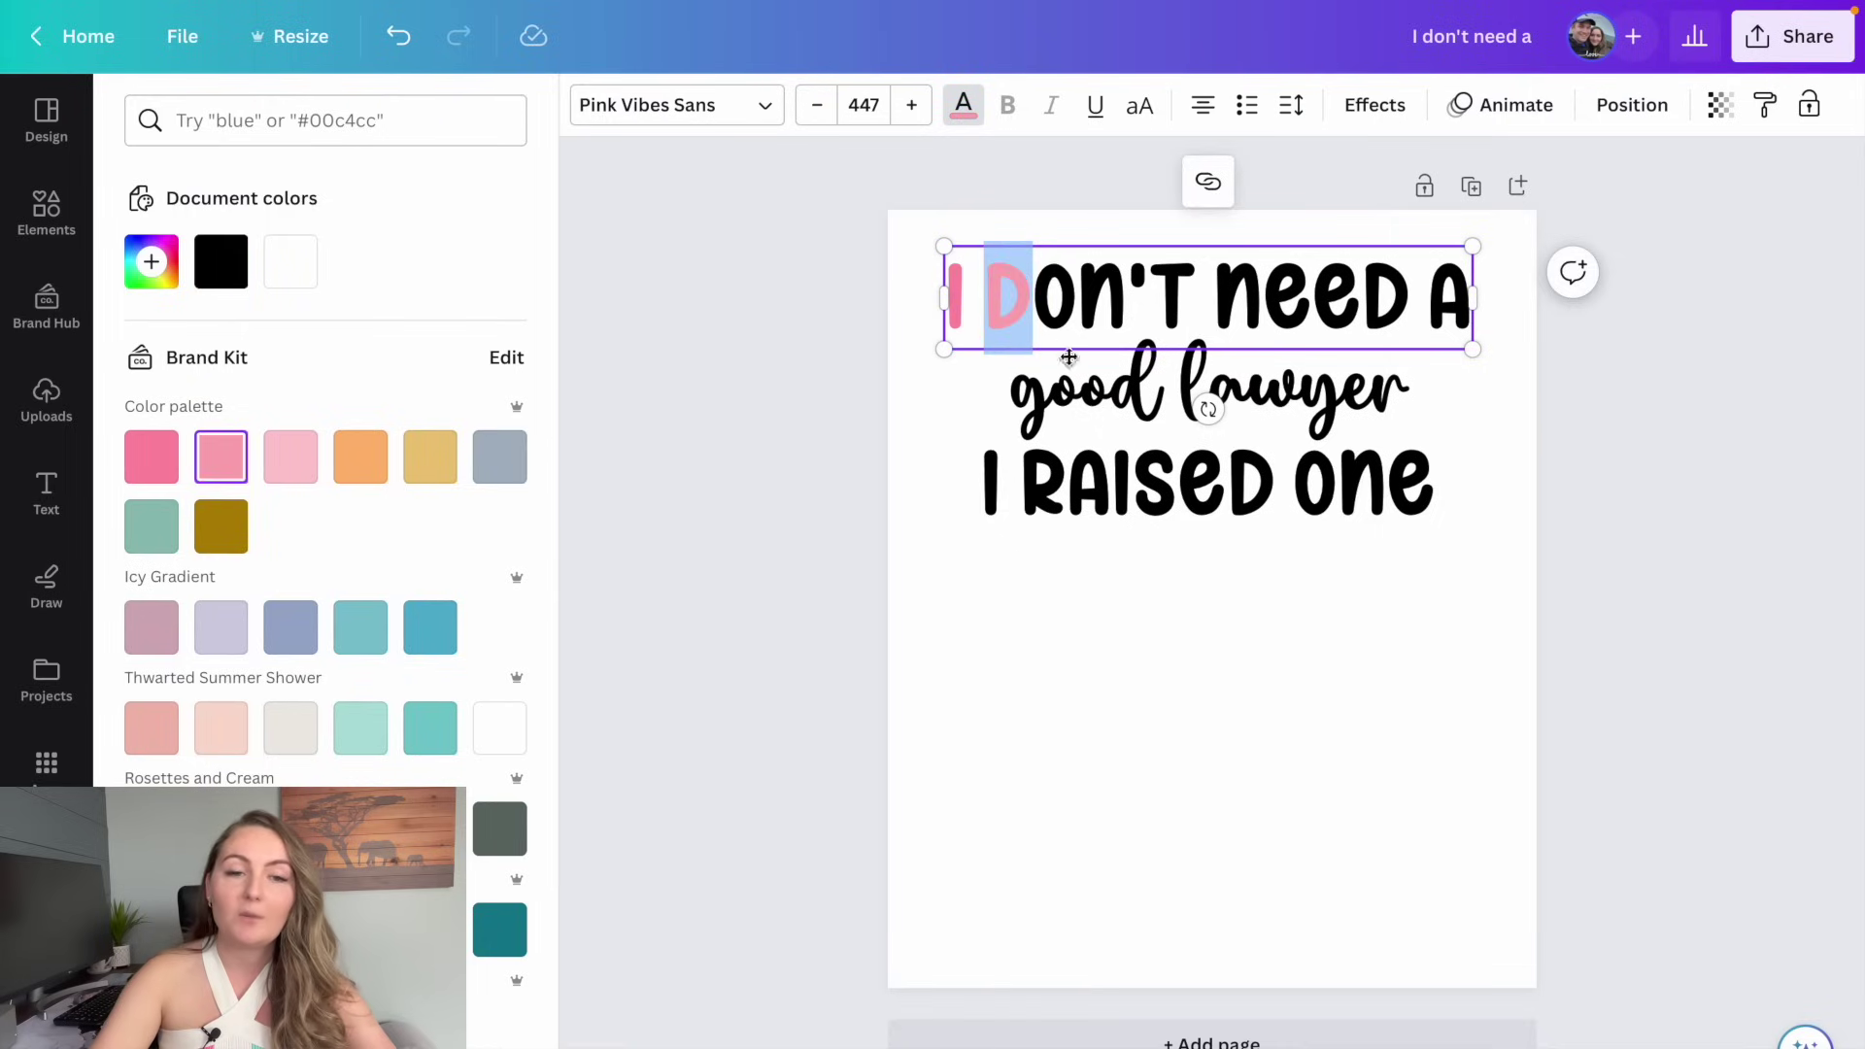
click(1052, 409)
click(1054, 285)
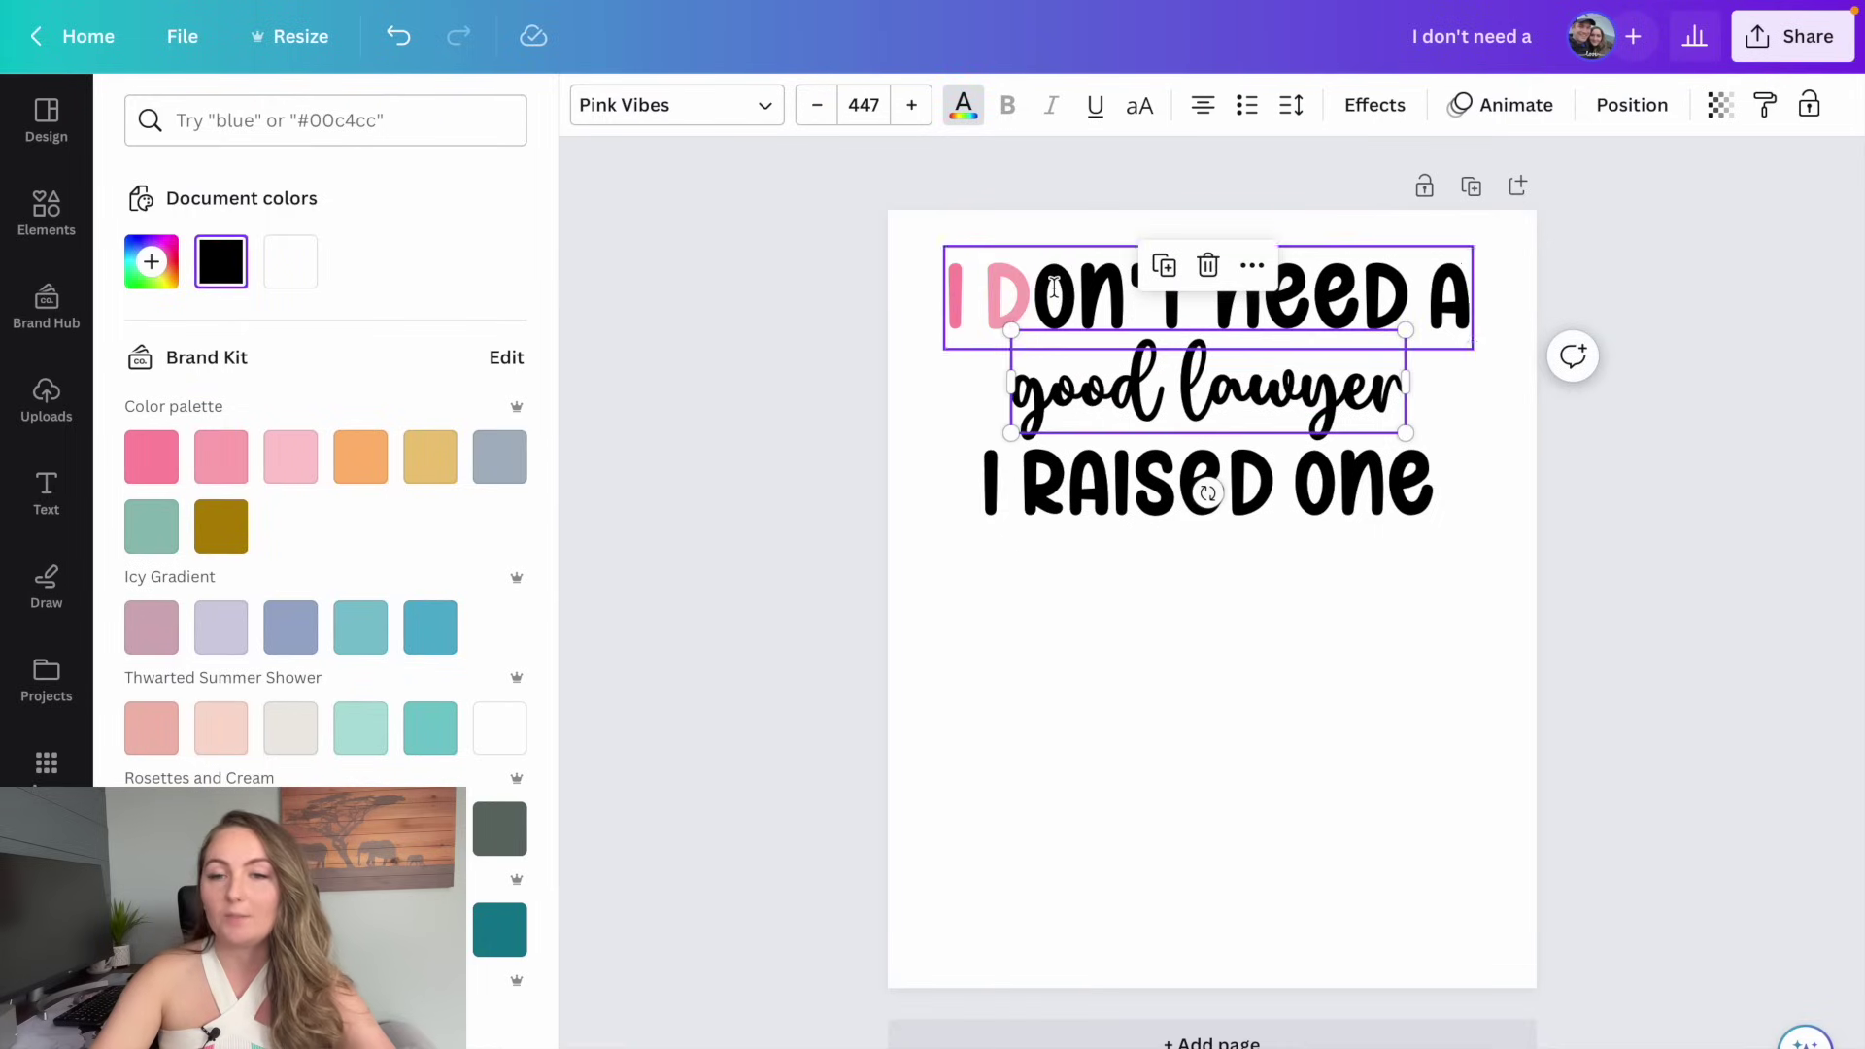
drag(1033, 291, 1116, 312)
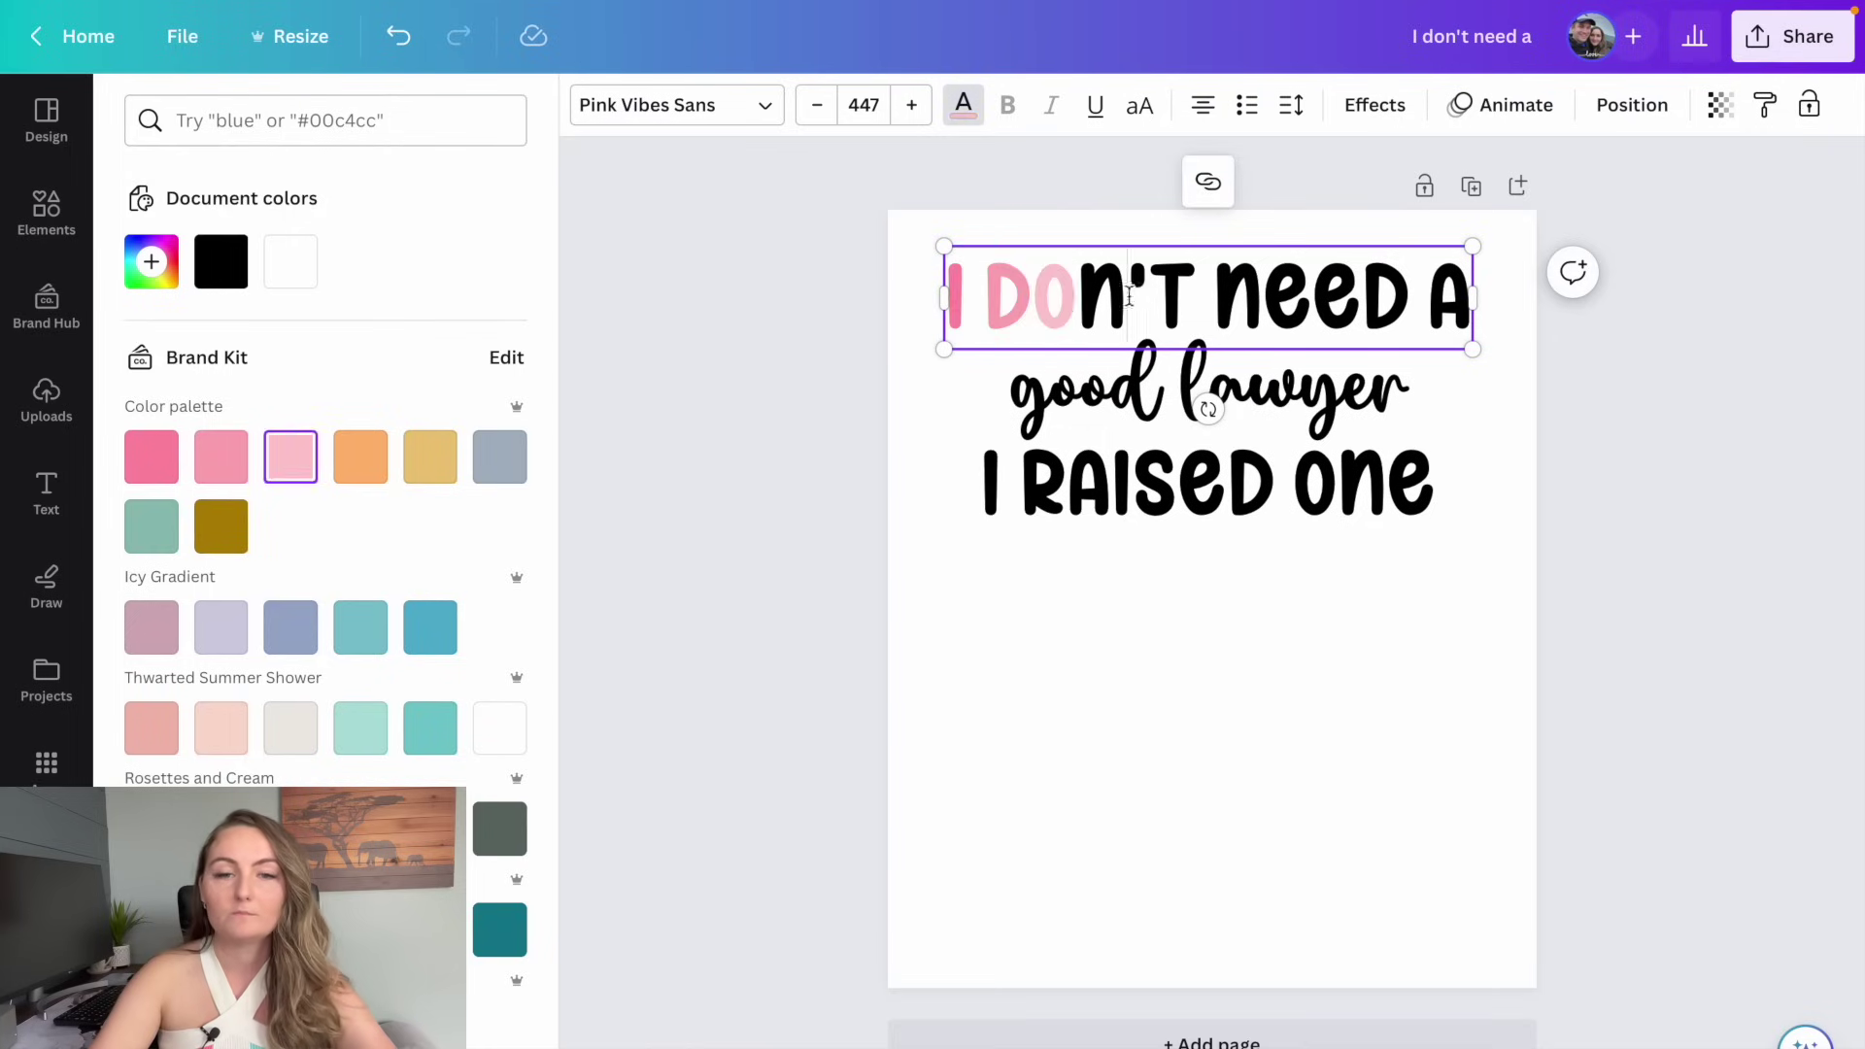
Continue recolouring individual letters of the text, including the "I raised one" line, with different Brand Kit palette colours
click(250, 491)
click(152, 457)
click(990, 477)
drag(982, 481, 1011, 481)
click(360, 456)
drag(1127, 481, 1166, 481)
click(221, 526)
click(290, 457)
drag(1292, 481, 1436, 481)
click(430, 457)
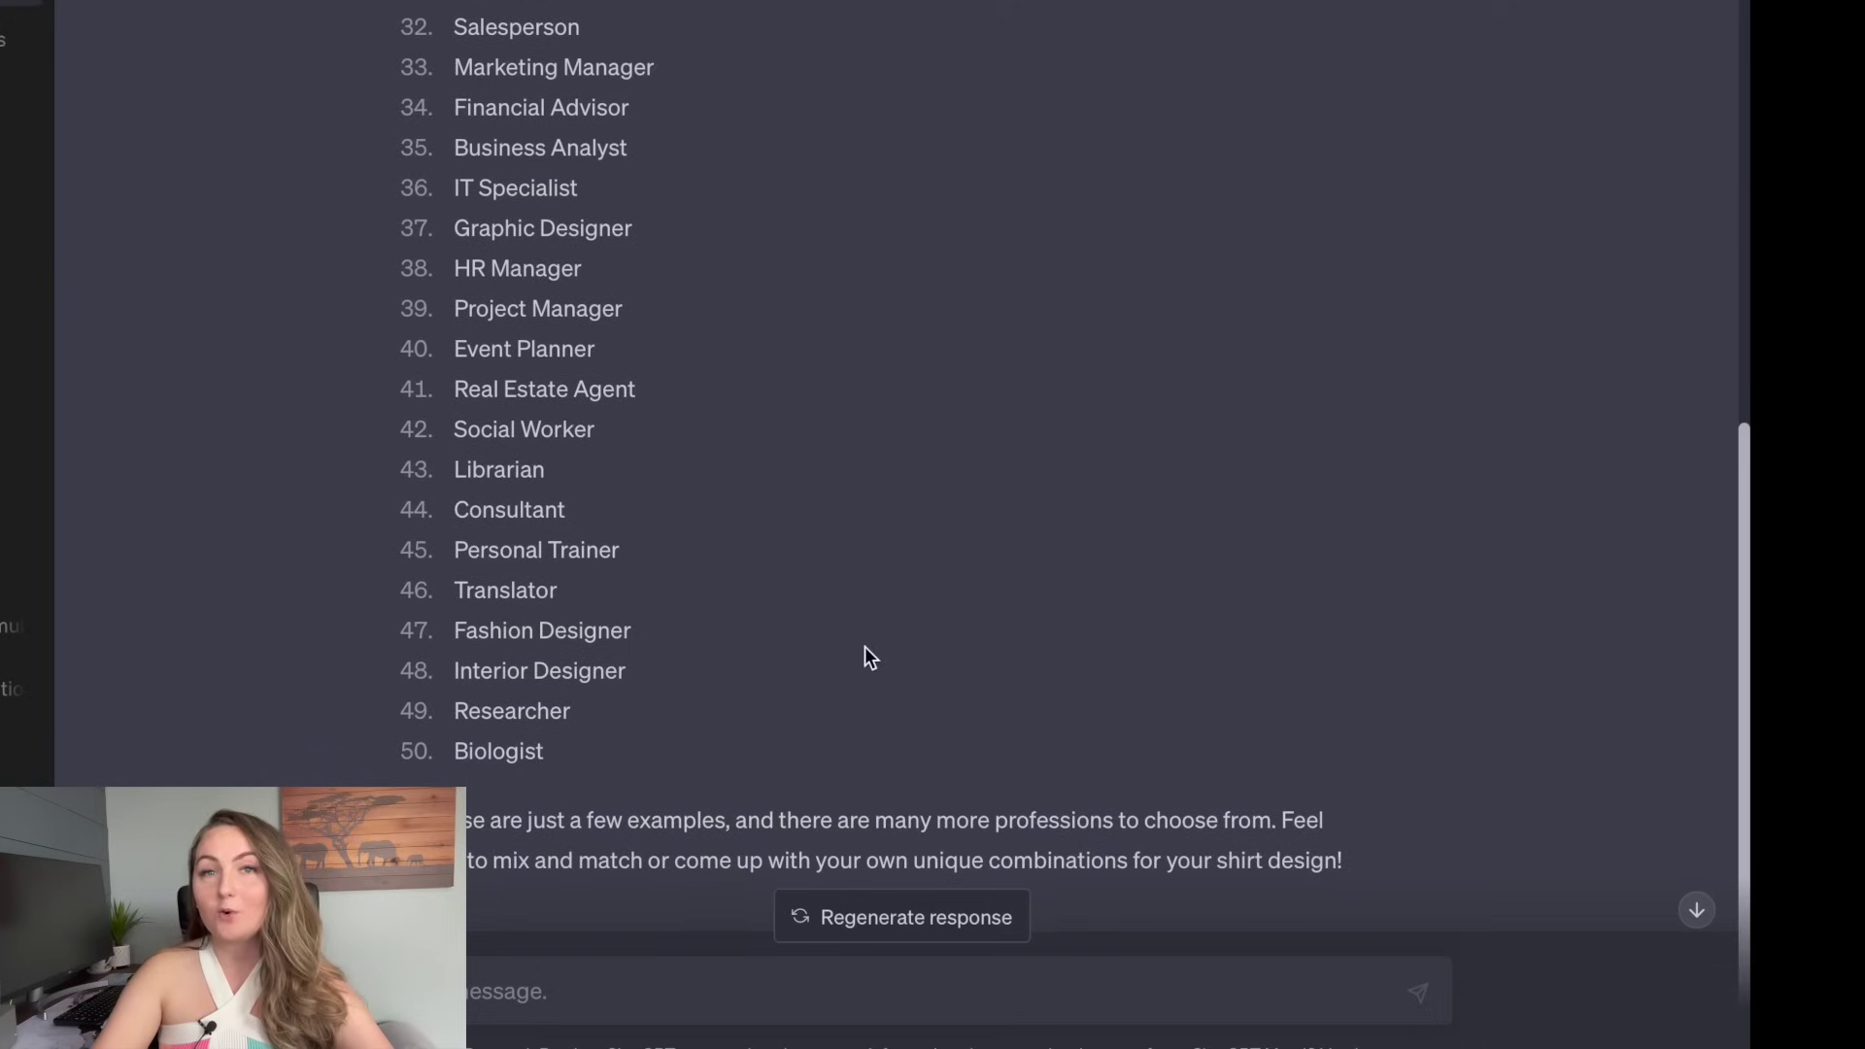
Copy the full list of 50 professions from ChatGPT and paste it into column A of the blank Google Sheets spreadsheet, starting at A1
drag(583, 754, 403, 11)
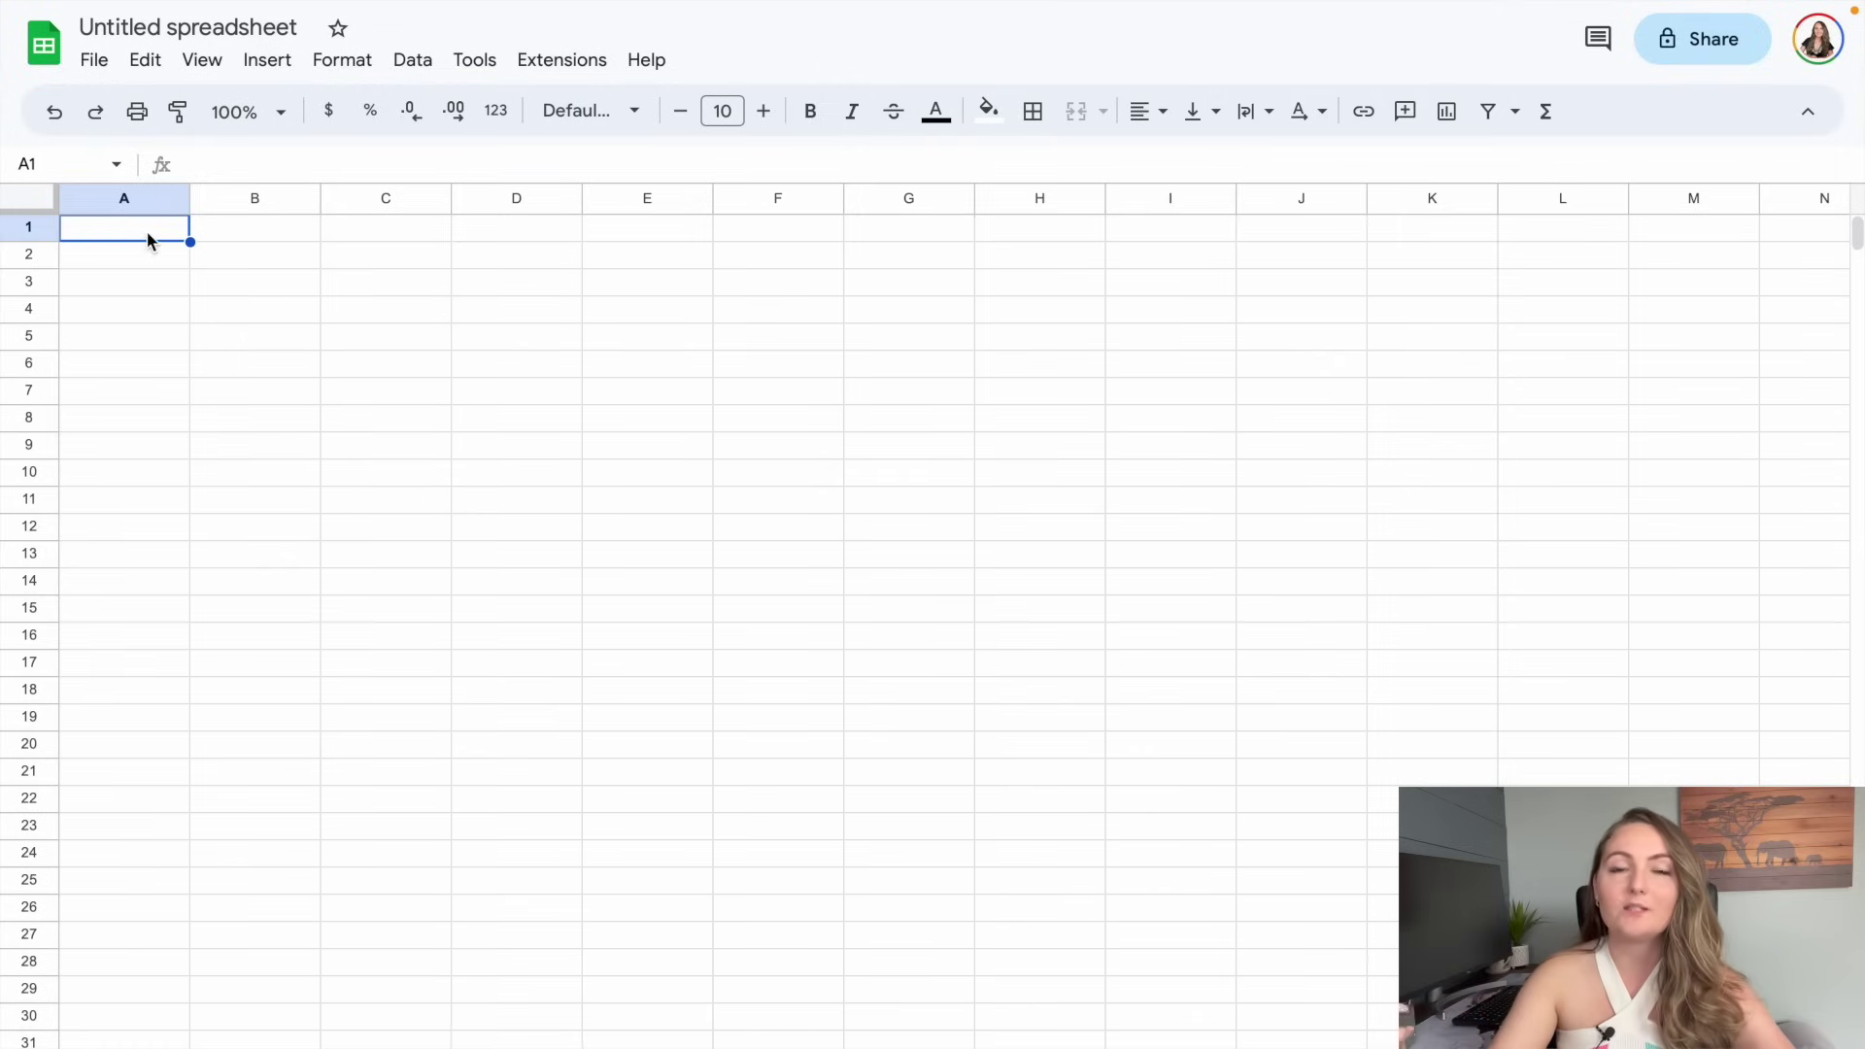
key(ctrl+v)
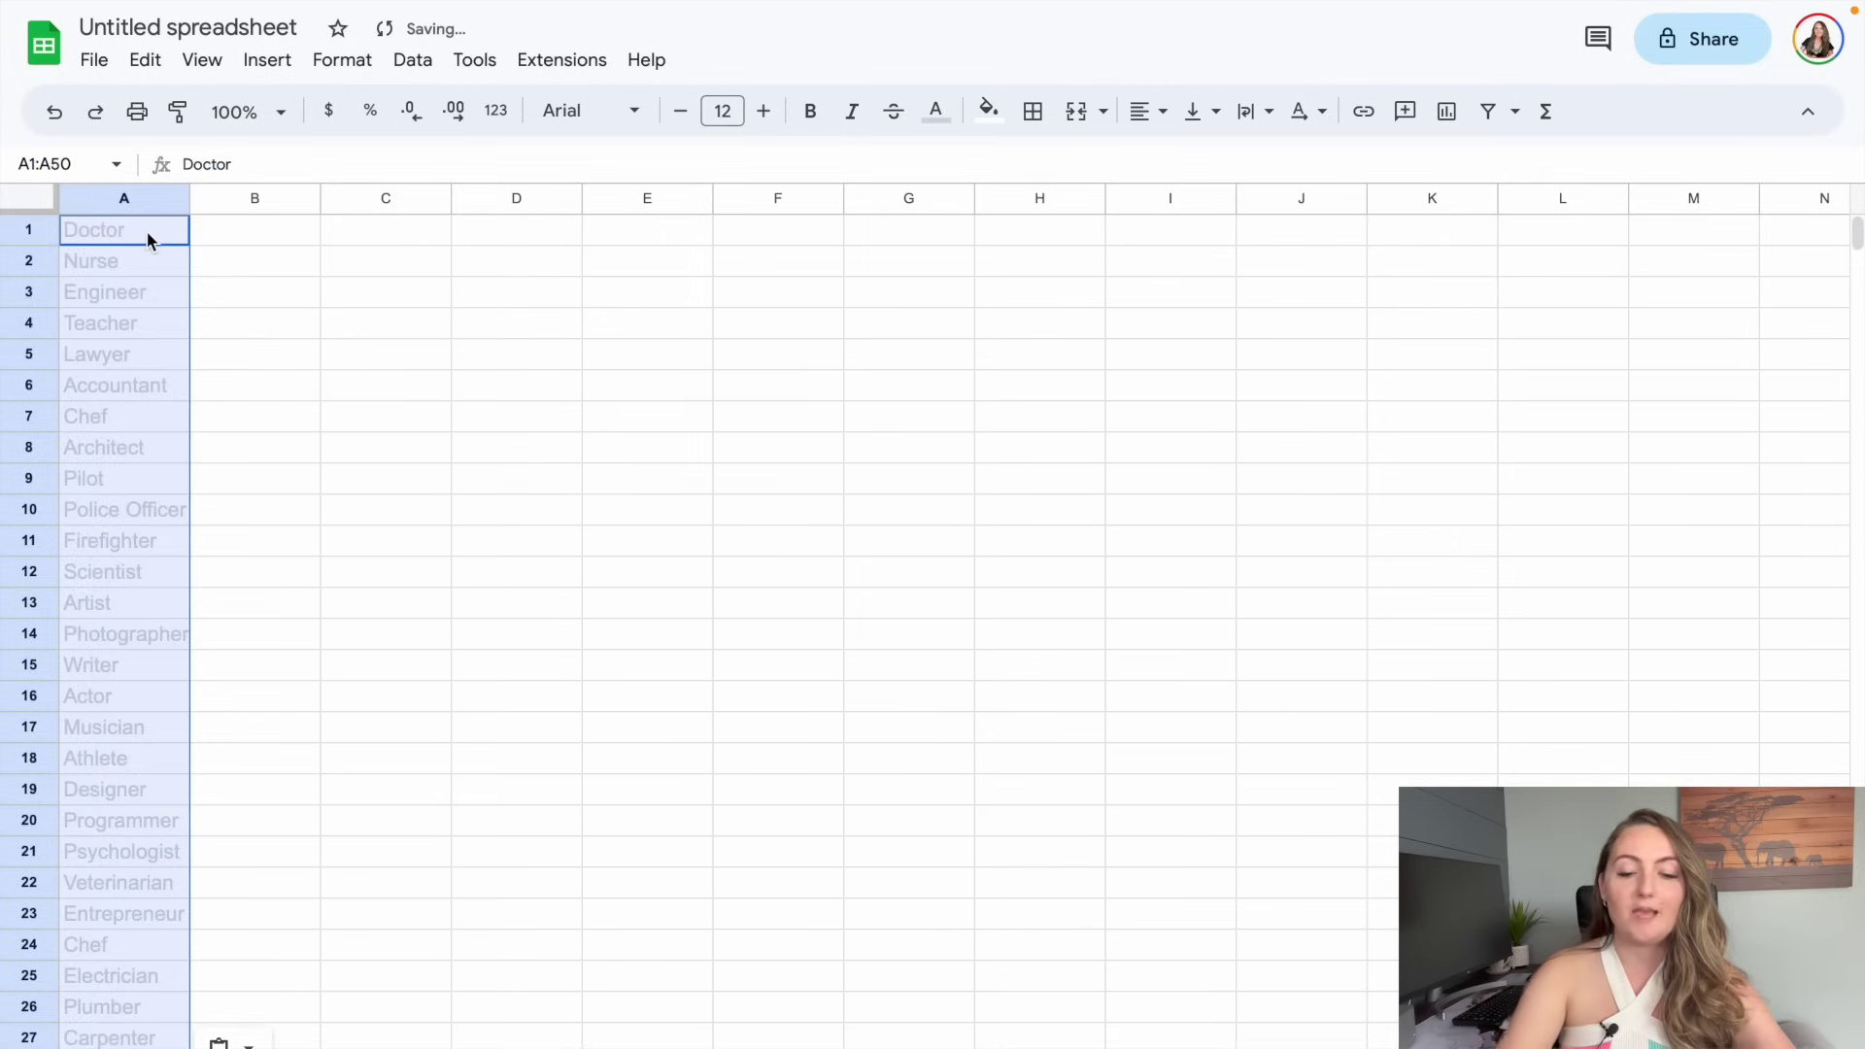
click(260, 233)
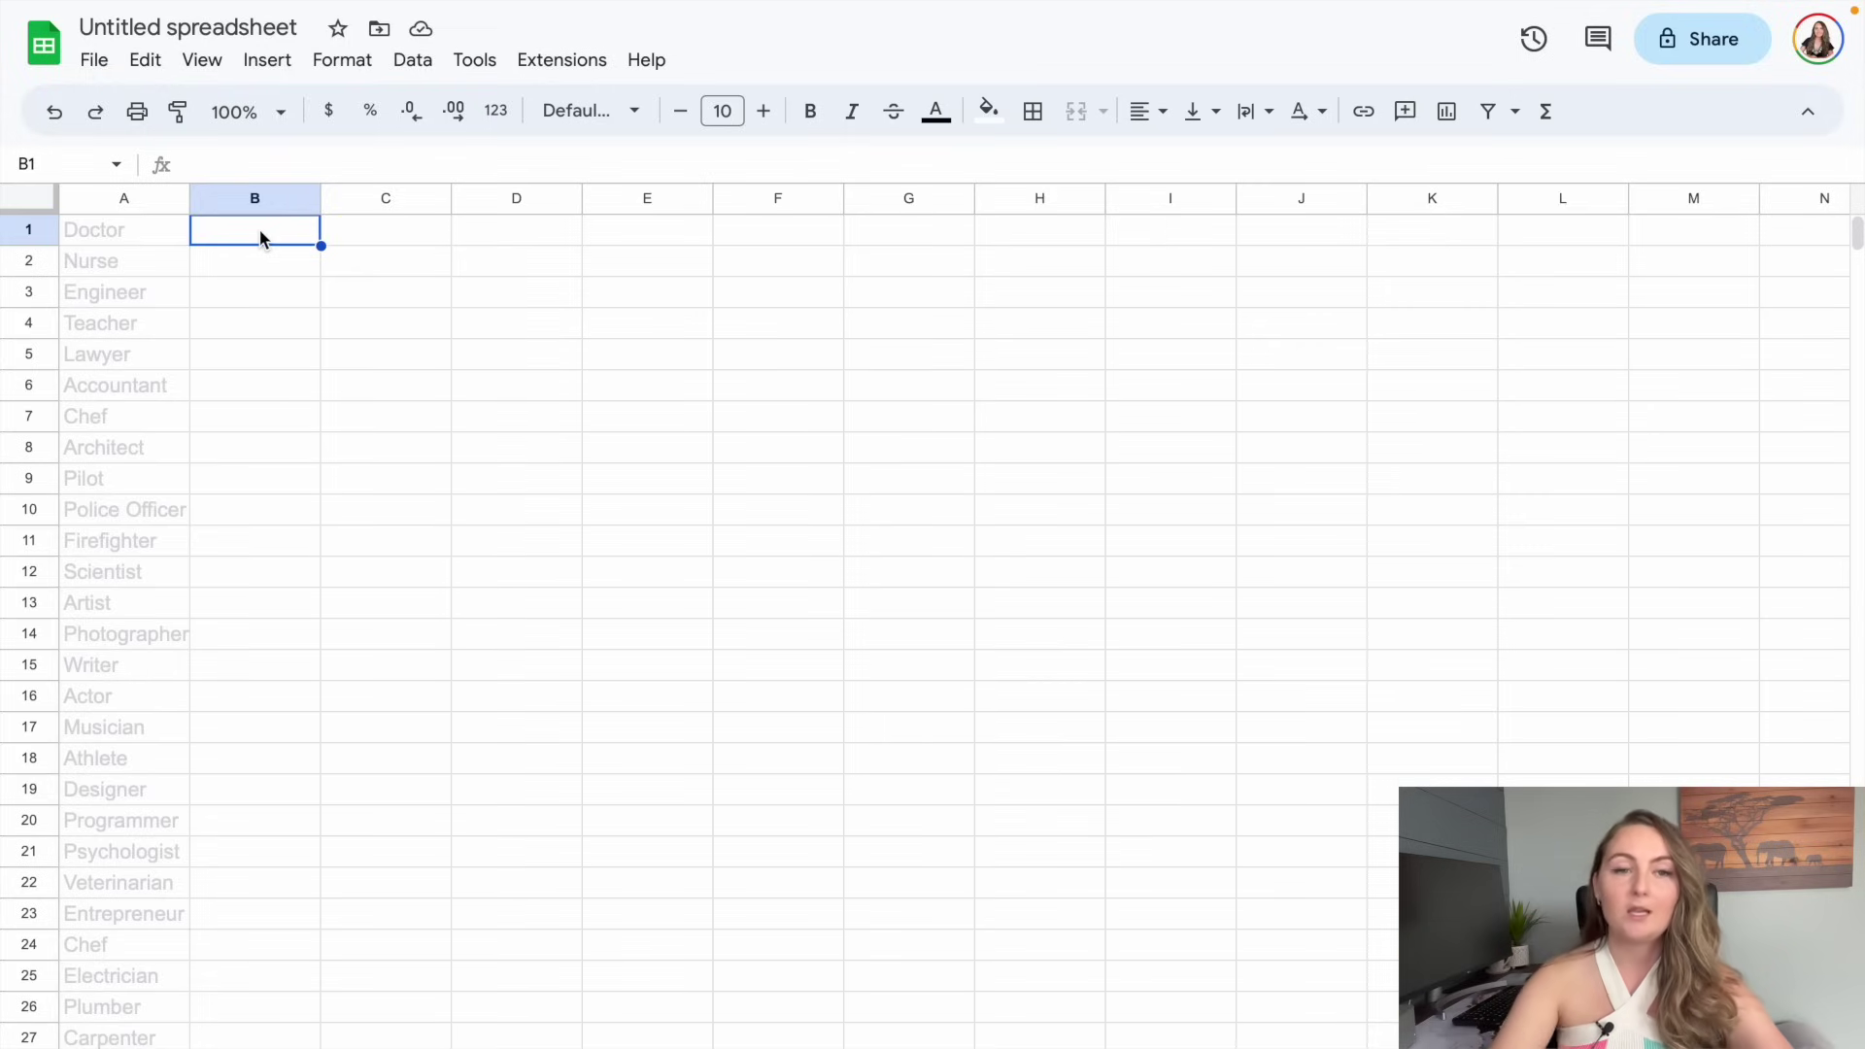
Open cell A1 containing "Doctor" for editing at the start of its text
click(90, 237)
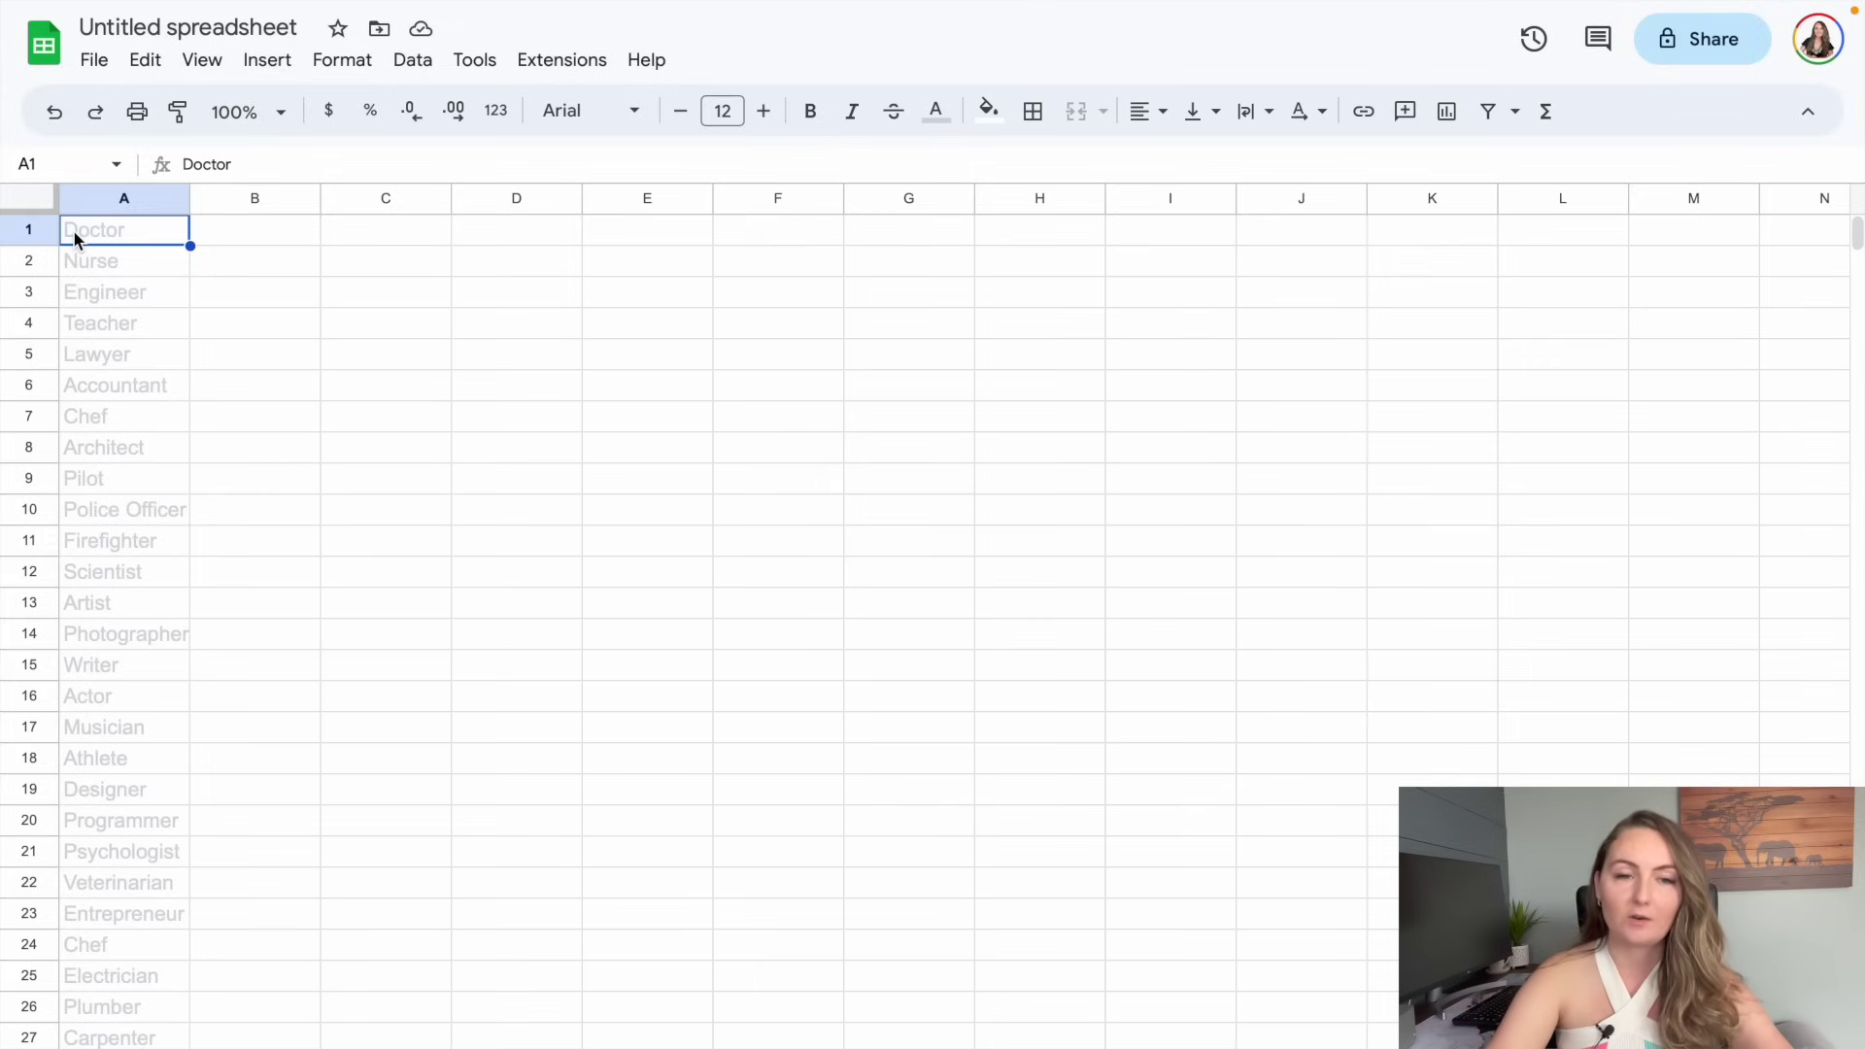
double_click(64, 228)
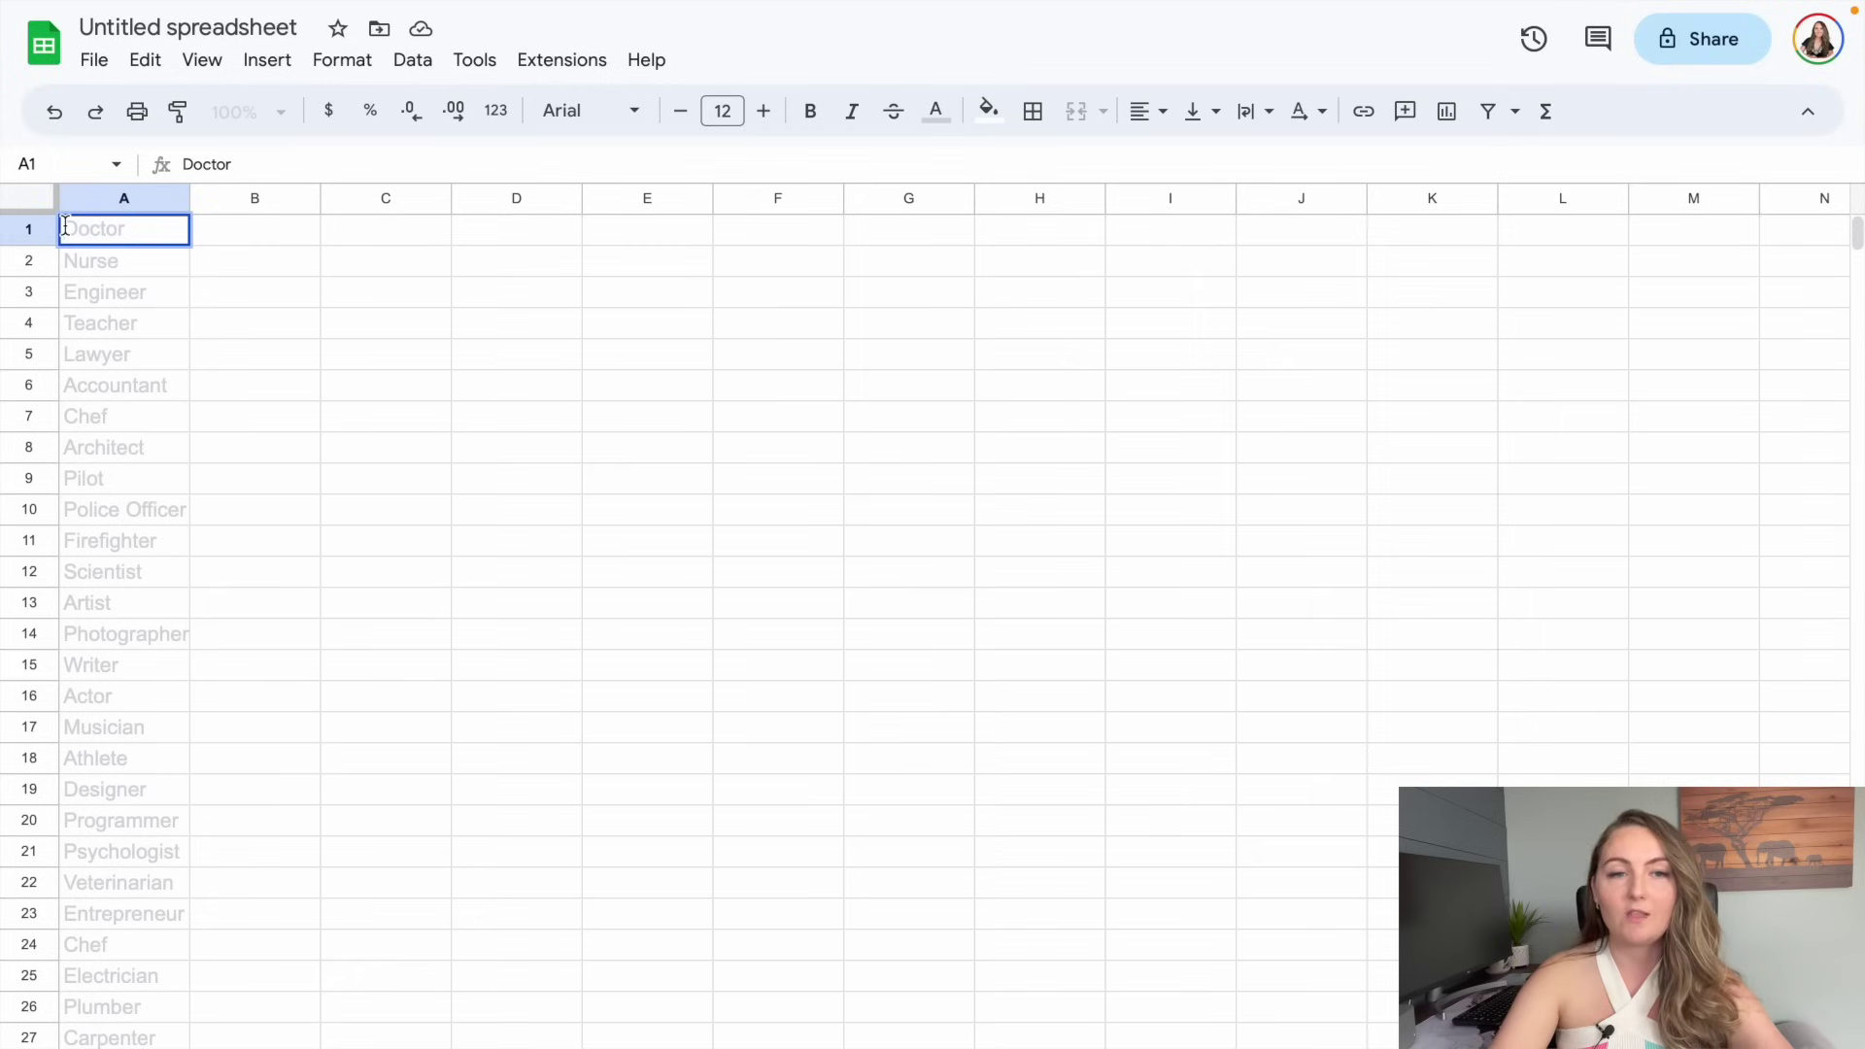